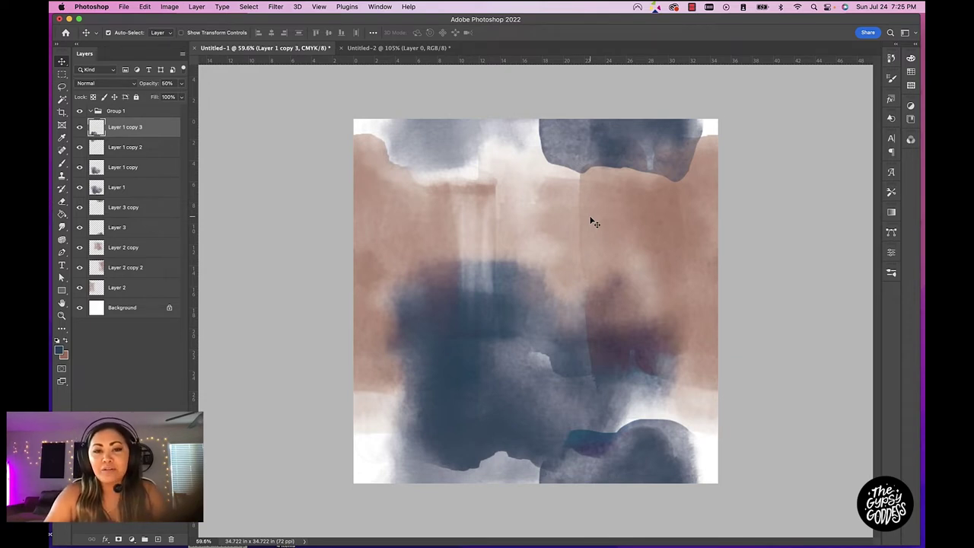
# Load the WaterColor_Brush_05 brush preset, then return to the Move tool.
pyautogui.press('b')
pyautogui.press('F5')
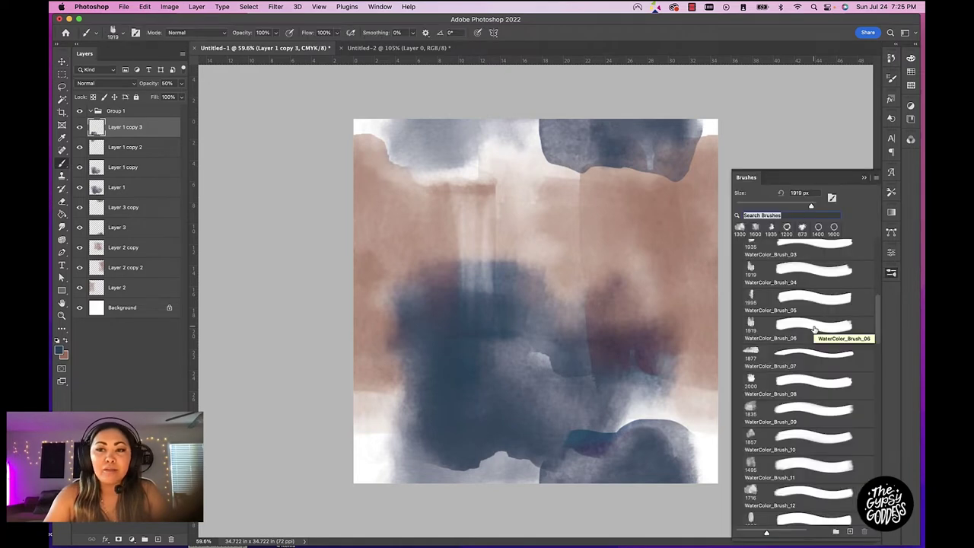
pyautogui.scroll(2, 814, 330)
pyautogui.click(814, 329)
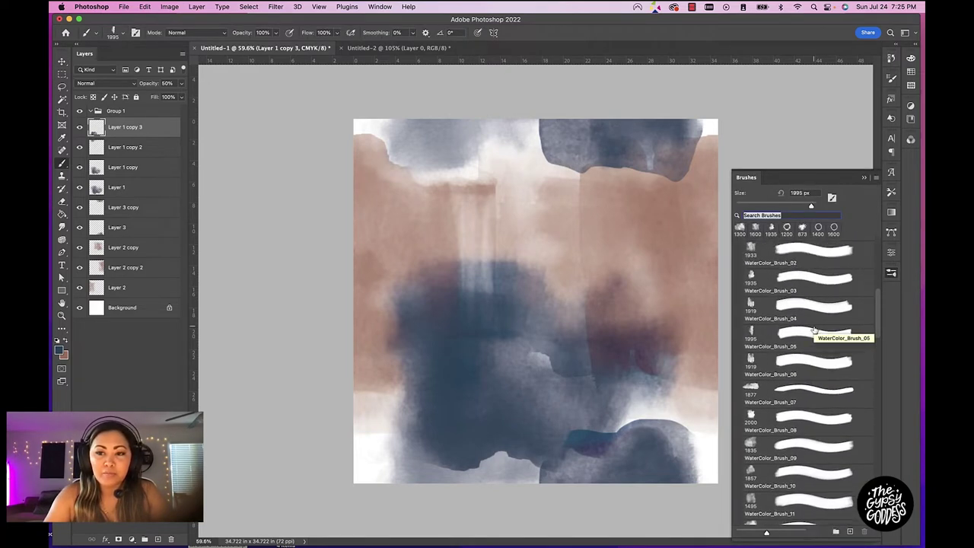
pyautogui.scroll(-1, 815, 329)
pyautogui.press('v')
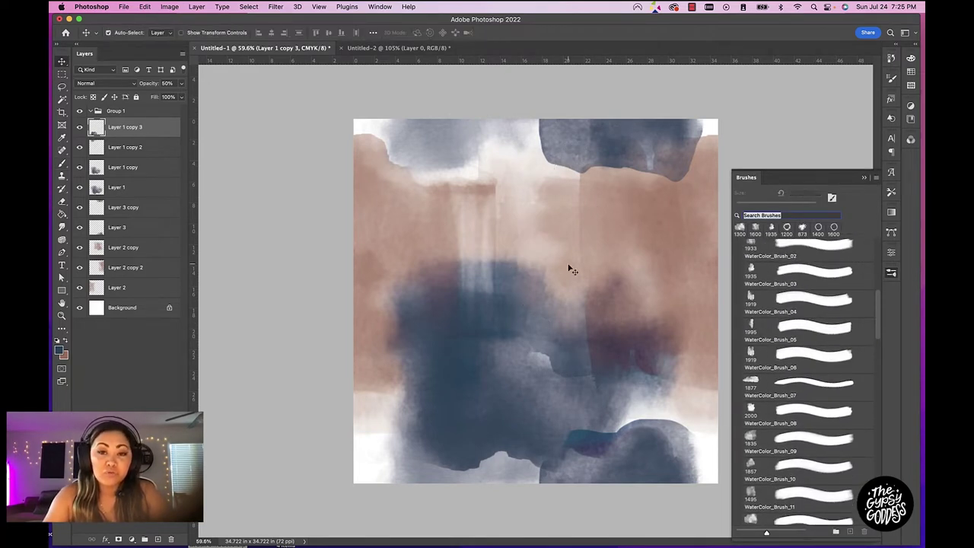
pyautogui.press('F5')
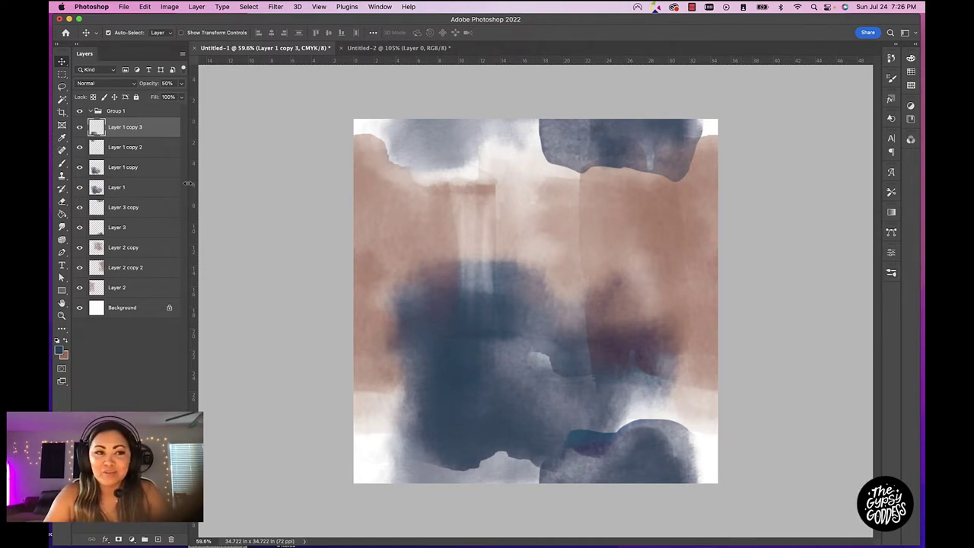
# Hide the blue patches of Layer 1 copy 2 and copy 3, and both brown side washes.
pyautogui.click(125, 167)
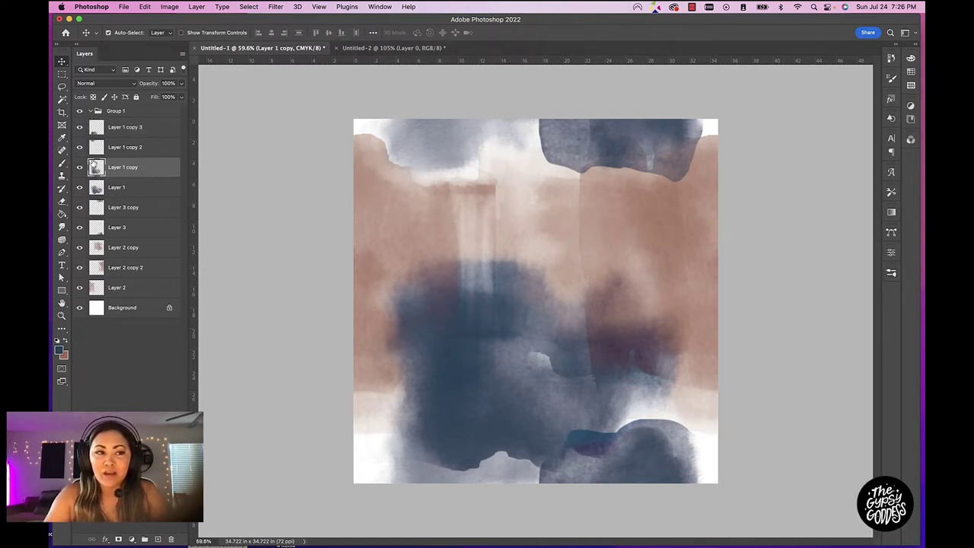
pyautogui.click(79, 168)
pyautogui.click(79, 168)
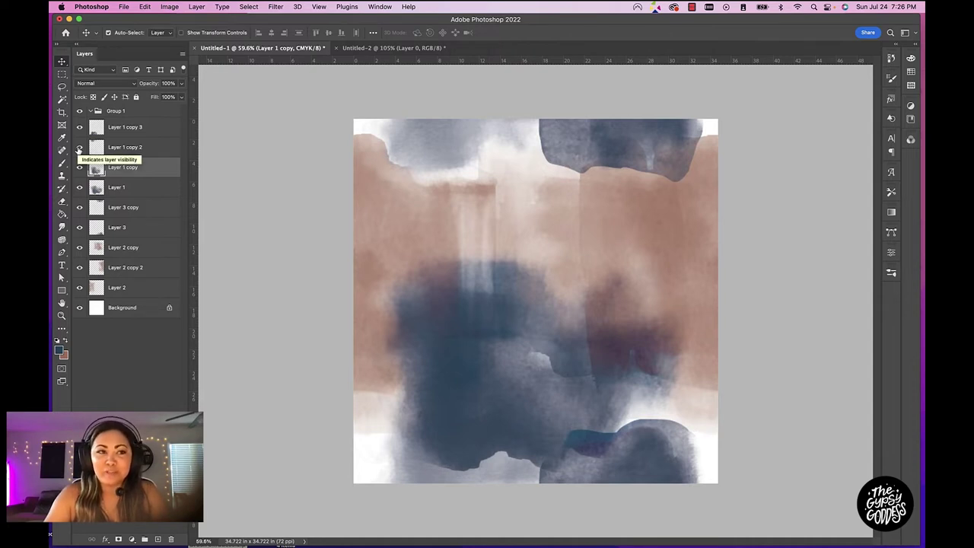
pyautogui.click(79, 147)
pyautogui.click(79, 128)
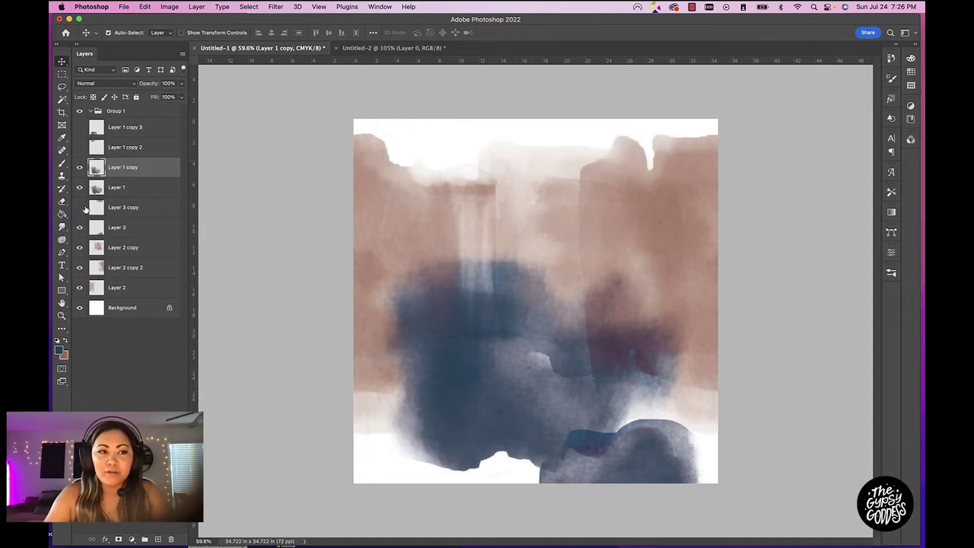
pyautogui.click(80, 267)
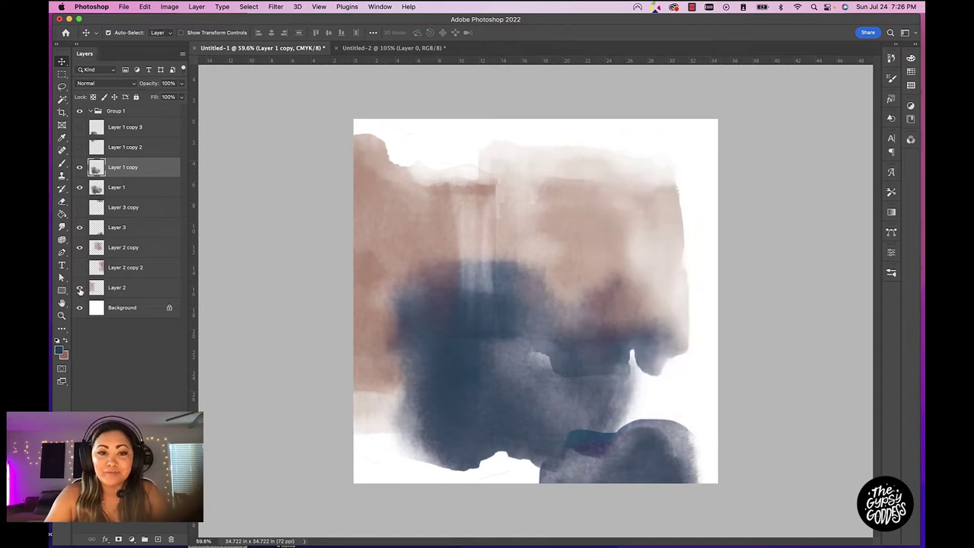
pyautogui.click(79, 287)
# Restack Layer 2 copy under Layer 1, drop Layer 1 copy 2 lower, and group the four visible layers into Group 1.
pyautogui.click(669, 466)
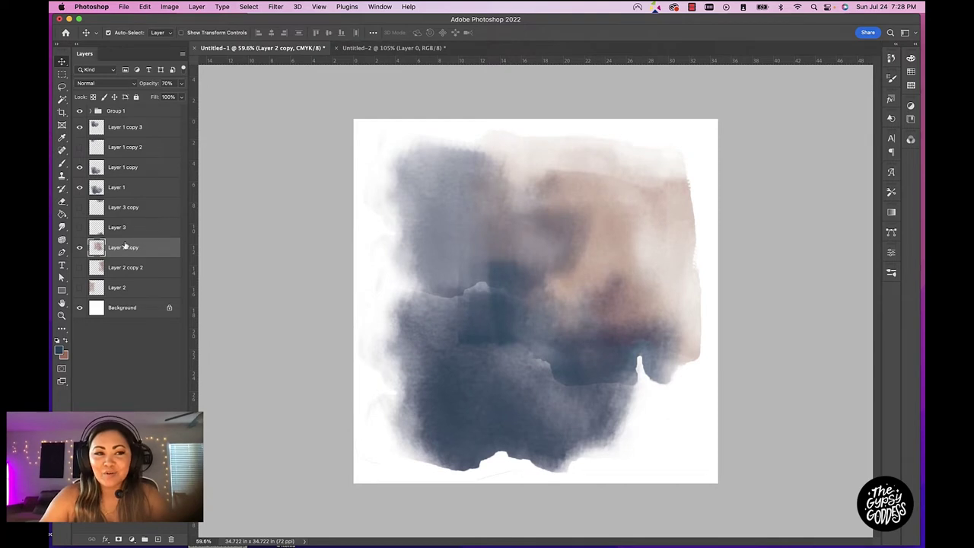
pyautogui.moveTo(134, 252); pyautogui.dragTo(129, 198)
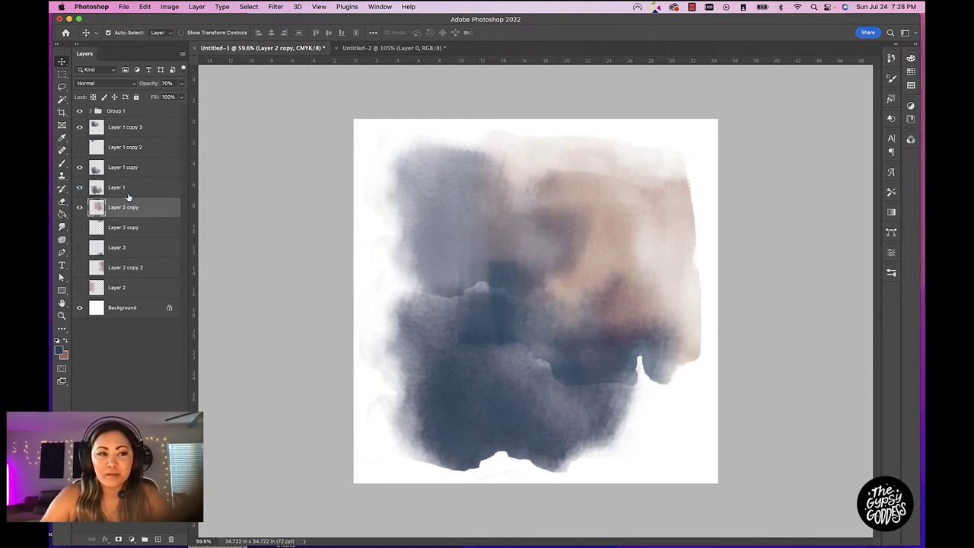
pyautogui.moveTo(129, 128); pyautogui.dragTo(128, 219)
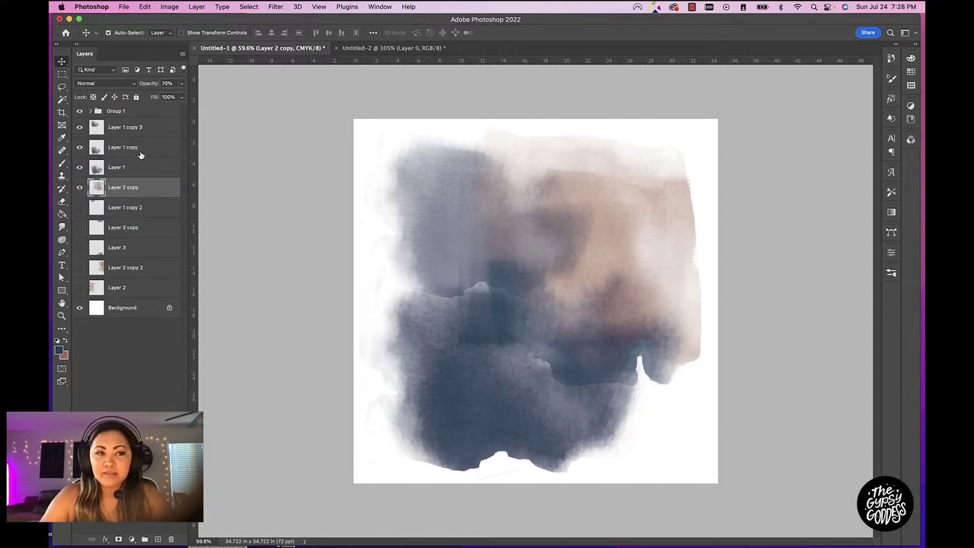
pyautogui.keyDown('shift'); pyautogui.click(140, 130); pyautogui.keyUp('shift')
pyautogui.moveTo(154, 131); pyautogui.dragTo(115, 114)
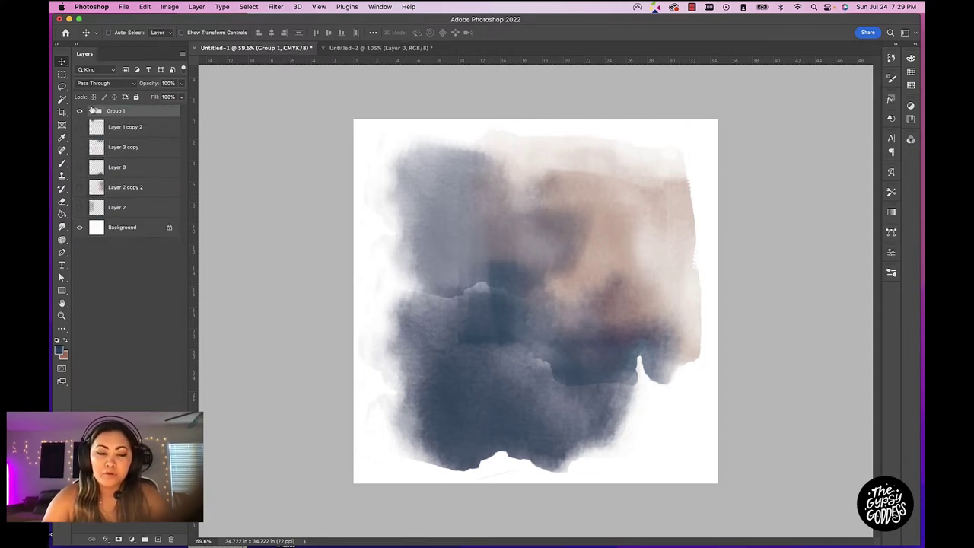
# Duplicate Group 1, hide the original, and merge the copy's four layers into Layer 1 copy 3.
pyautogui.press('super+j')
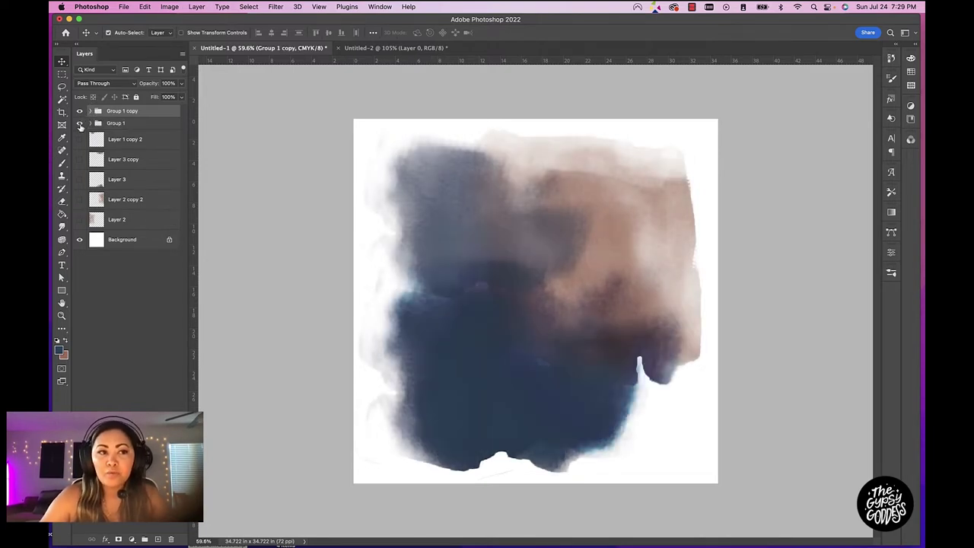
pyautogui.click(80, 123)
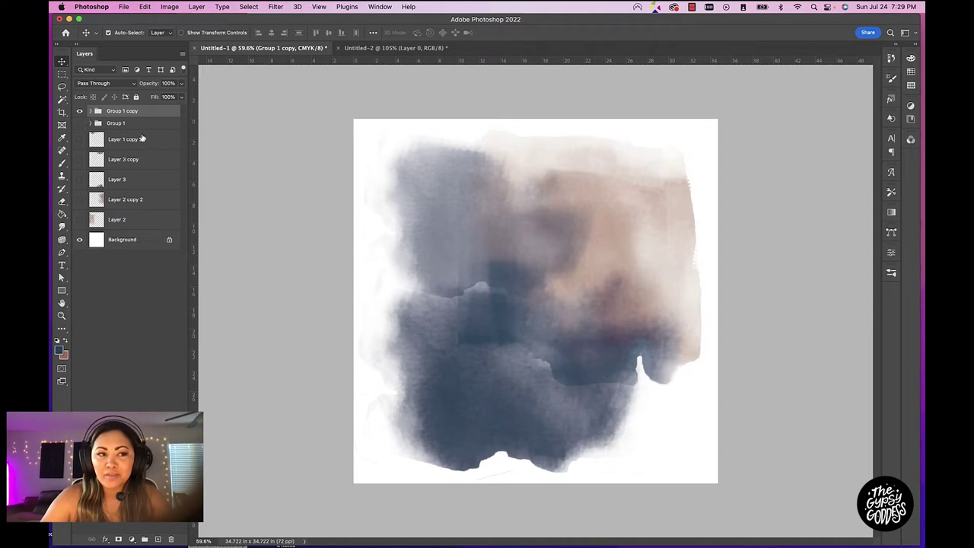
pyautogui.click(90, 111)
pyautogui.click(121, 128)
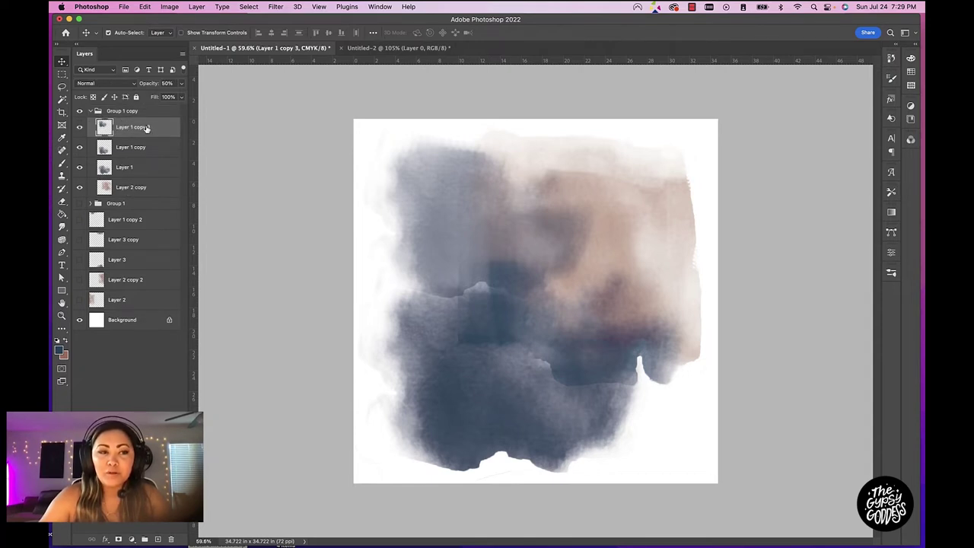
pyautogui.keyDown('shift'); pyautogui.click(143, 189); pyautogui.keyUp('shift')
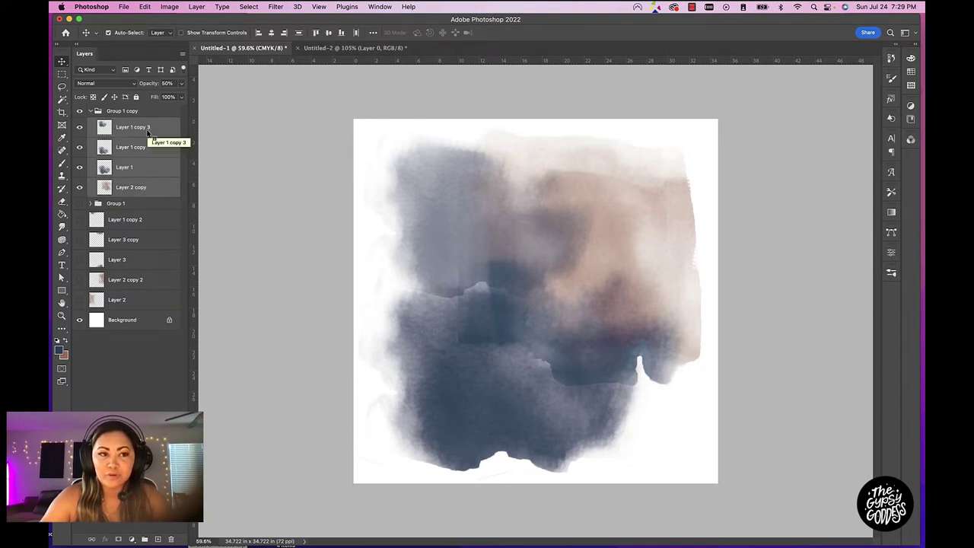
pyautogui.rightClick(148, 133)
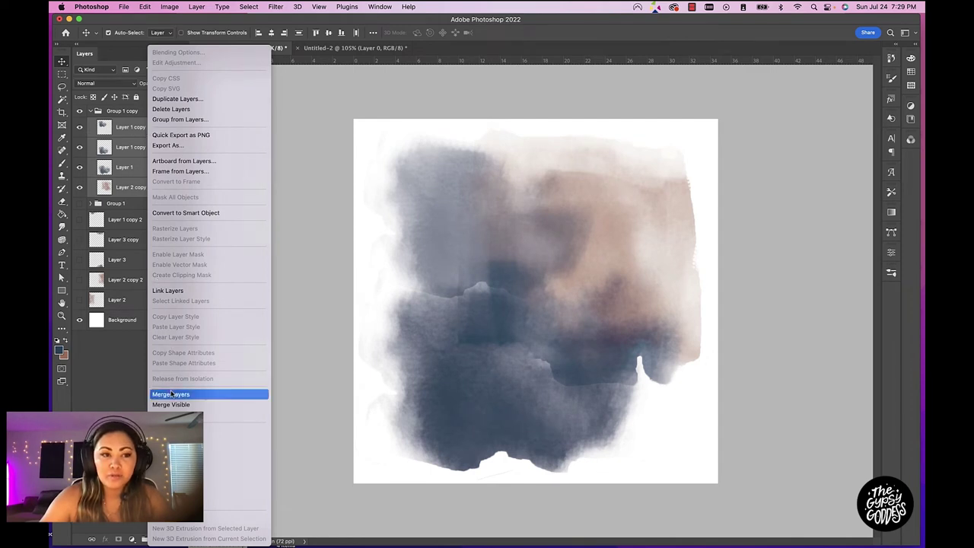
pyautogui.click(171, 394)
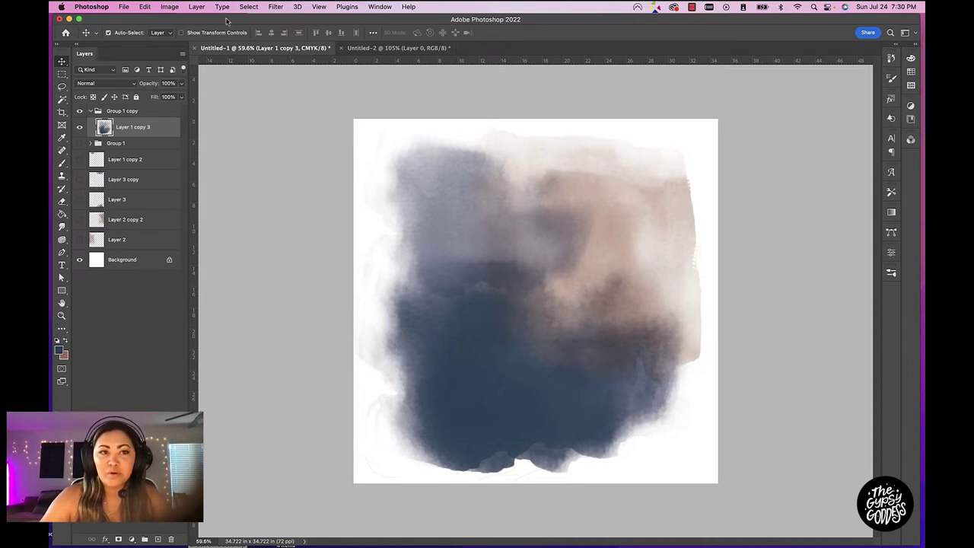
# Offset Layer 1 copy 3 by +1250 px horizontally and vertically with Wrap Around.
pyautogui.click(275, 7)
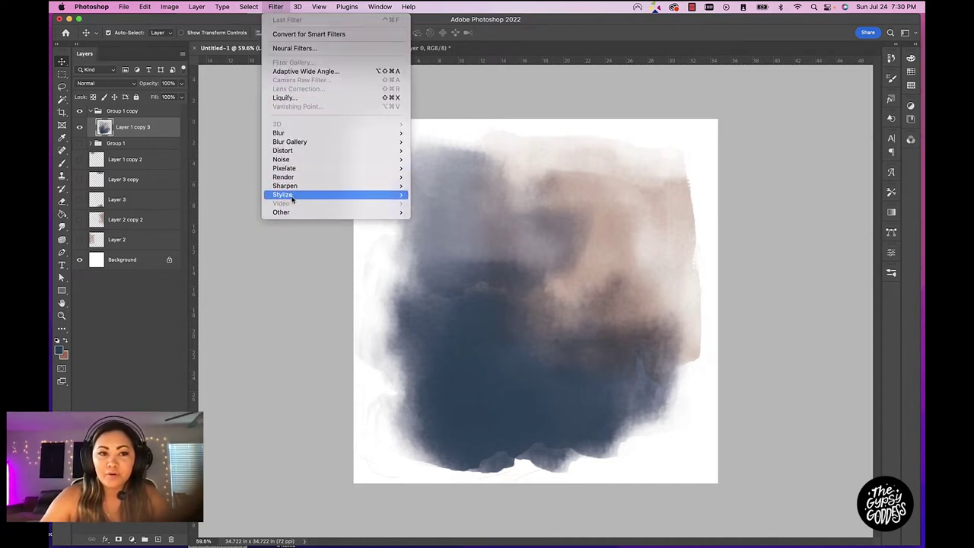
pyautogui.moveTo(297, 214)
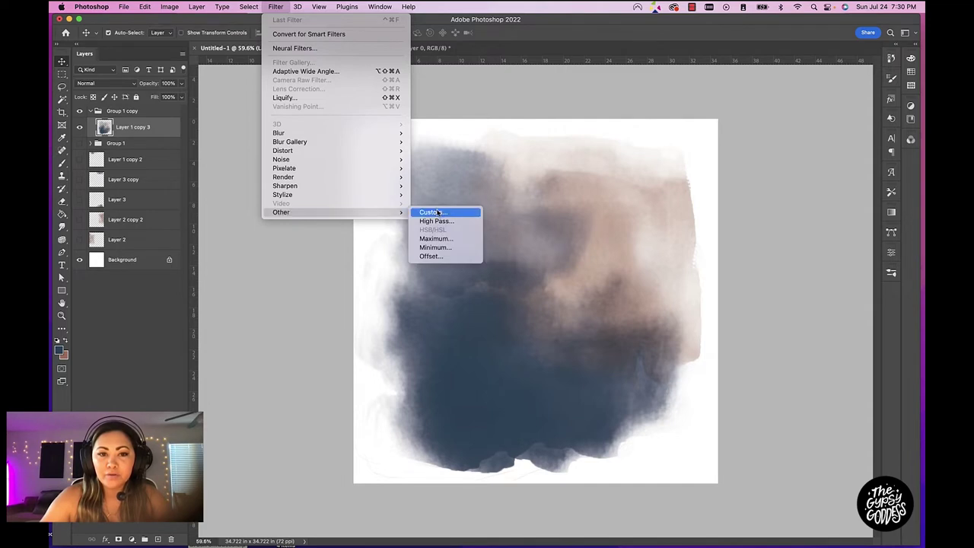
pyautogui.click(430, 256)
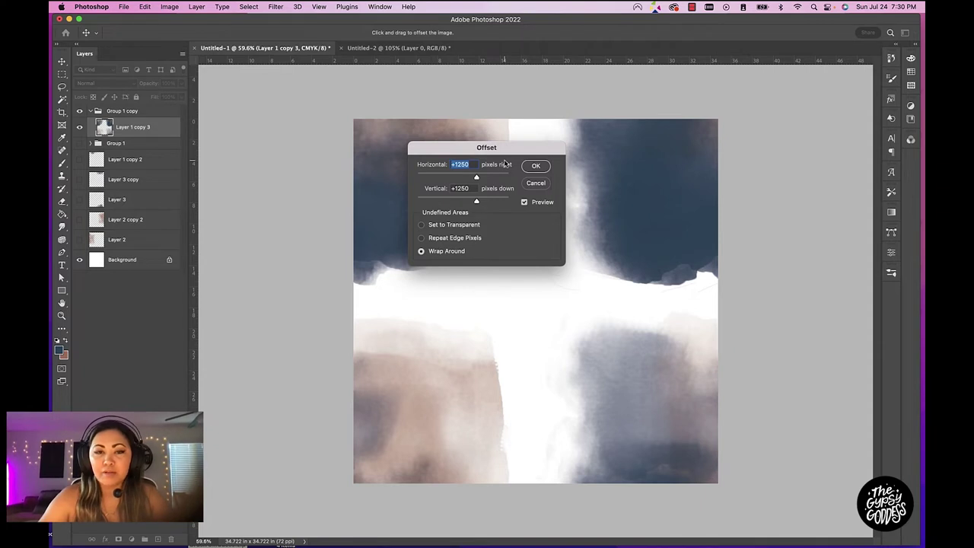
pyautogui.moveTo(492, 151); pyautogui.dragTo(473, 148)
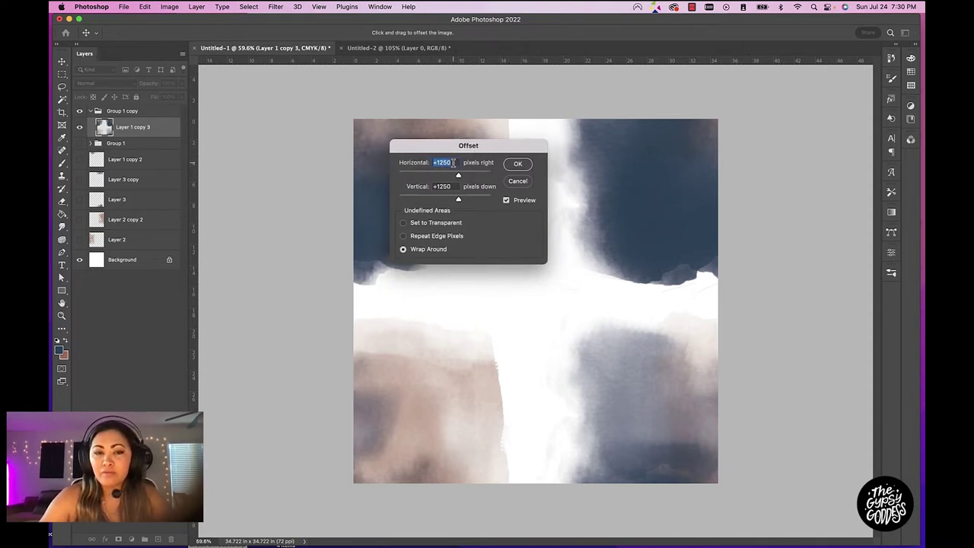
pyautogui.moveTo(492, 150); pyautogui.dragTo(510, 100)
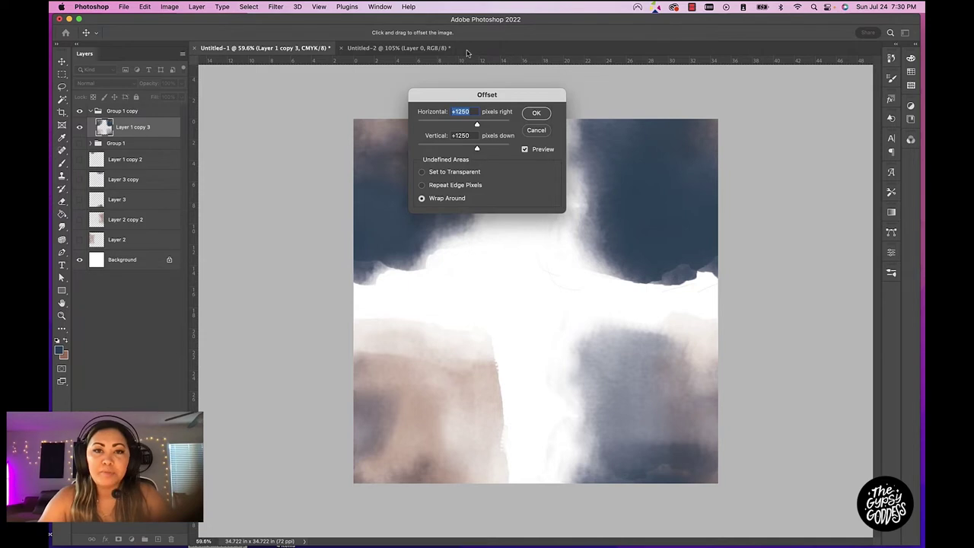
pyautogui.click(536, 113)
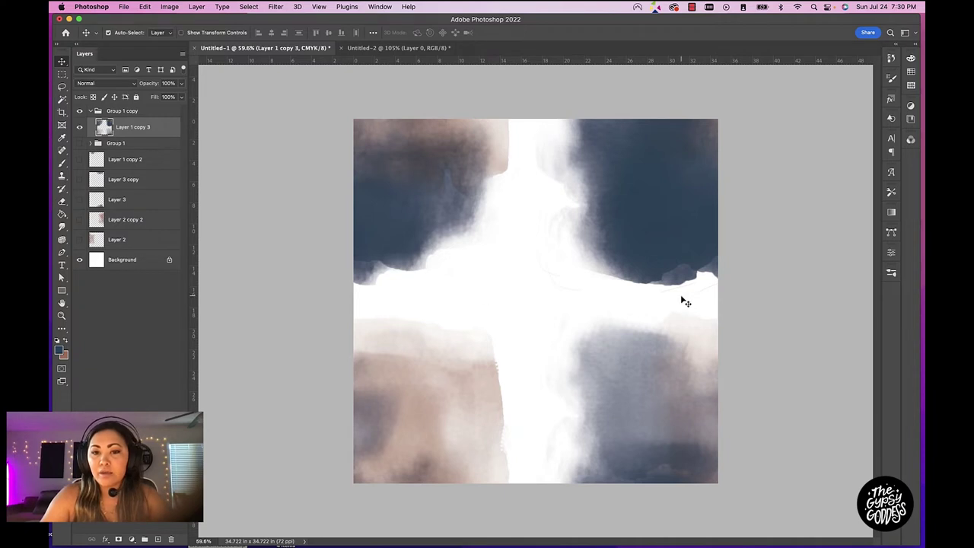
pyautogui.click(144, 6)
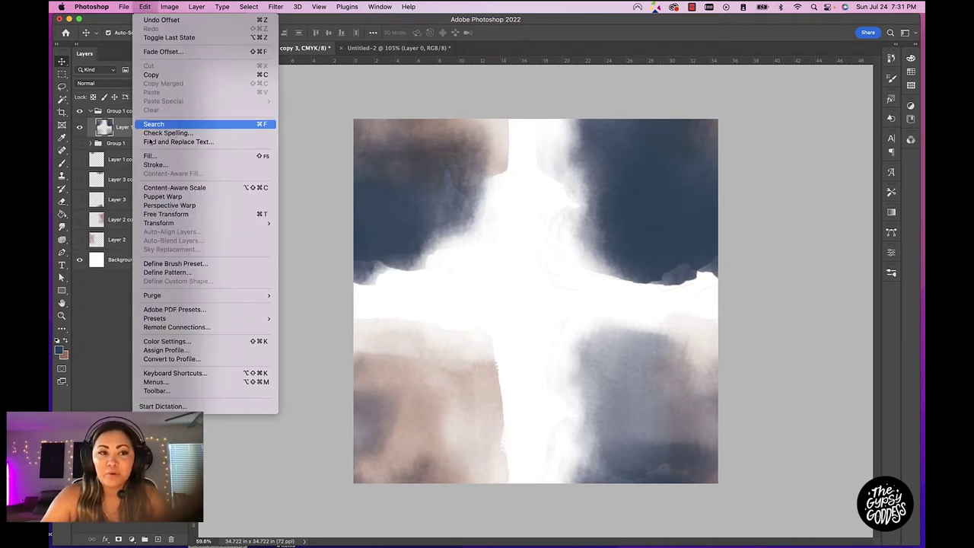
# Define the tile as a pattern and set it as Layer 0's Pattern Overlay in Untitled-2.
pyautogui.click(169, 272)
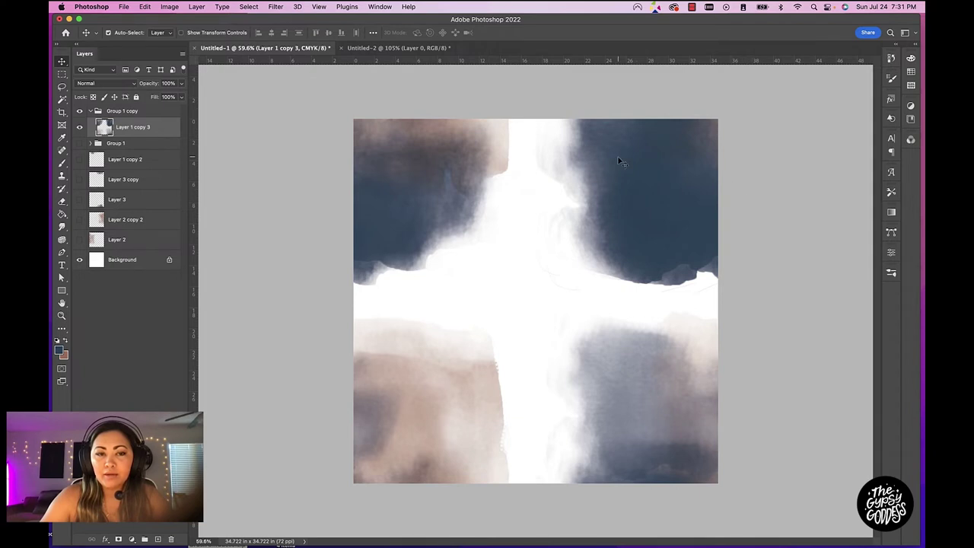
pyautogui.click(386, 48)
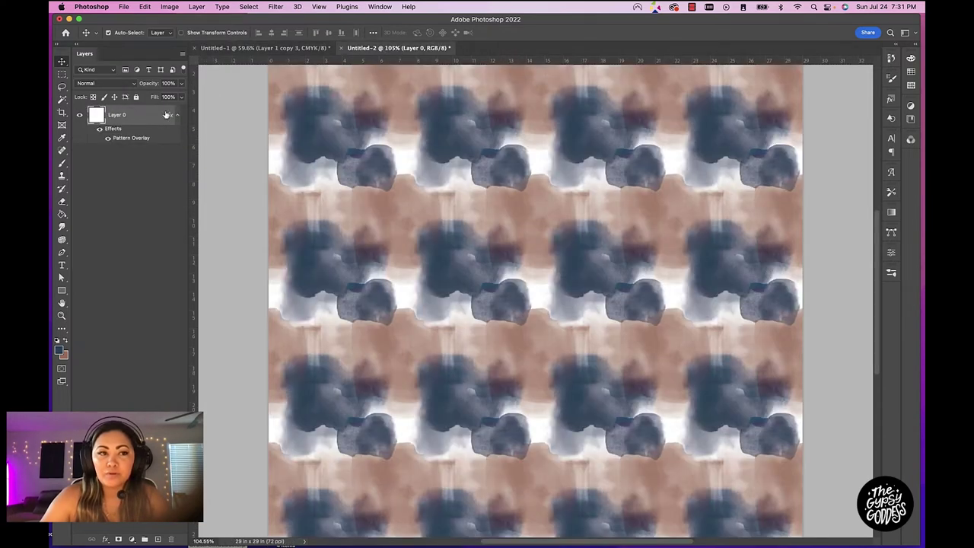
pyautogui.doubleClick(142, 119)
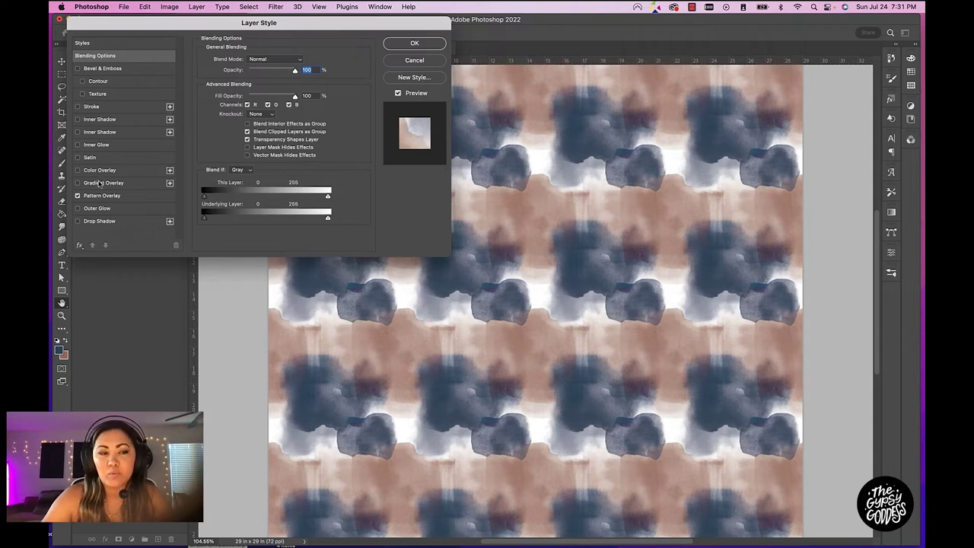
pyautogui.click(115, 198)
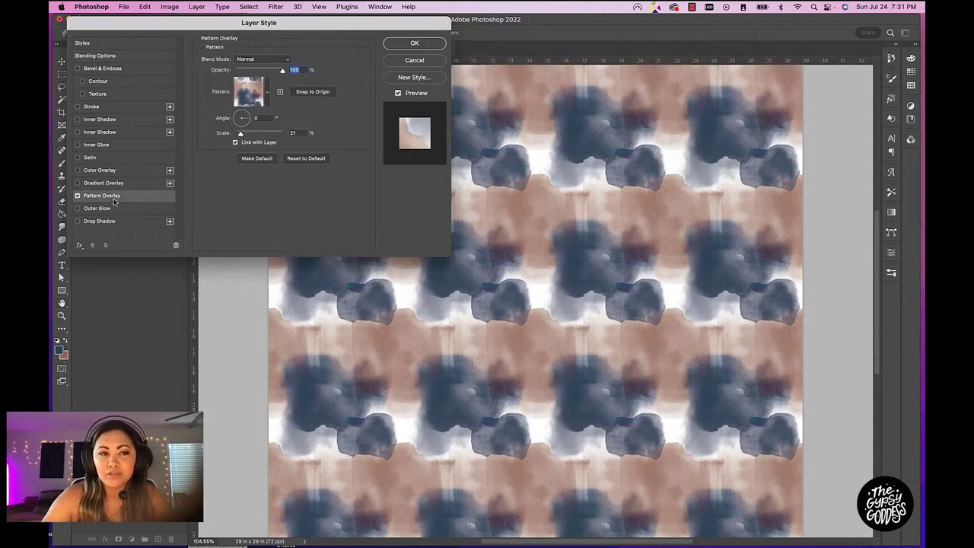
pyautogui.click(267, 92)
pyautogui.click(216, 220)
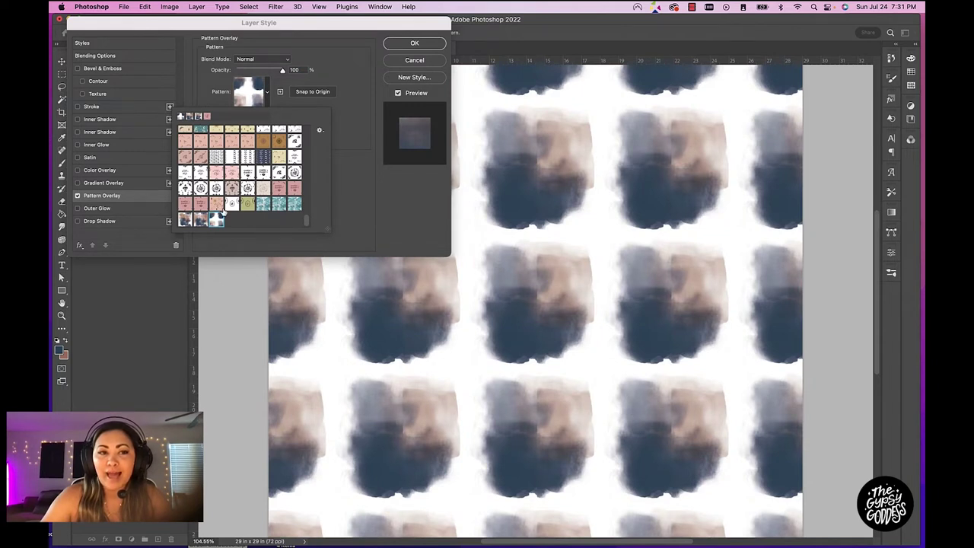
pyautogui.click(364, 50)
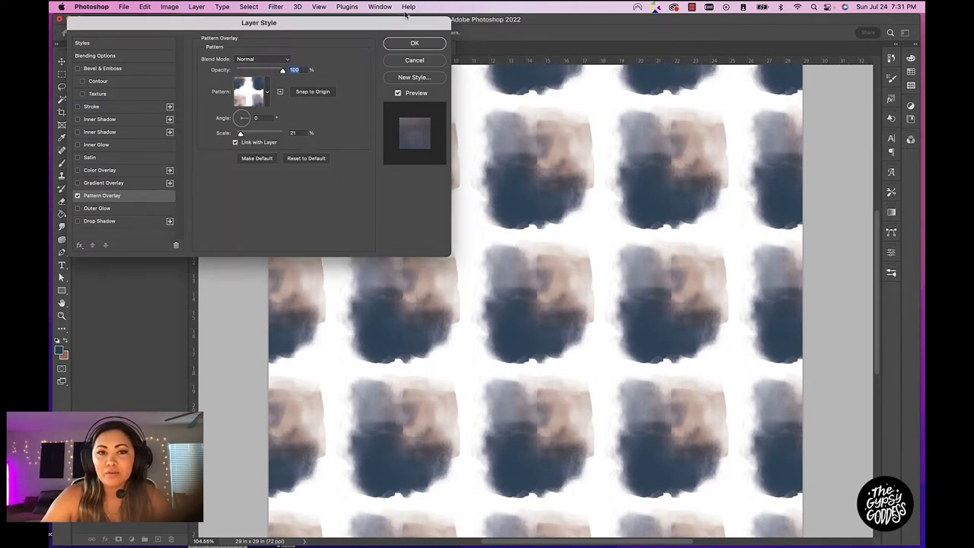
pyautogui.click(414, 43)
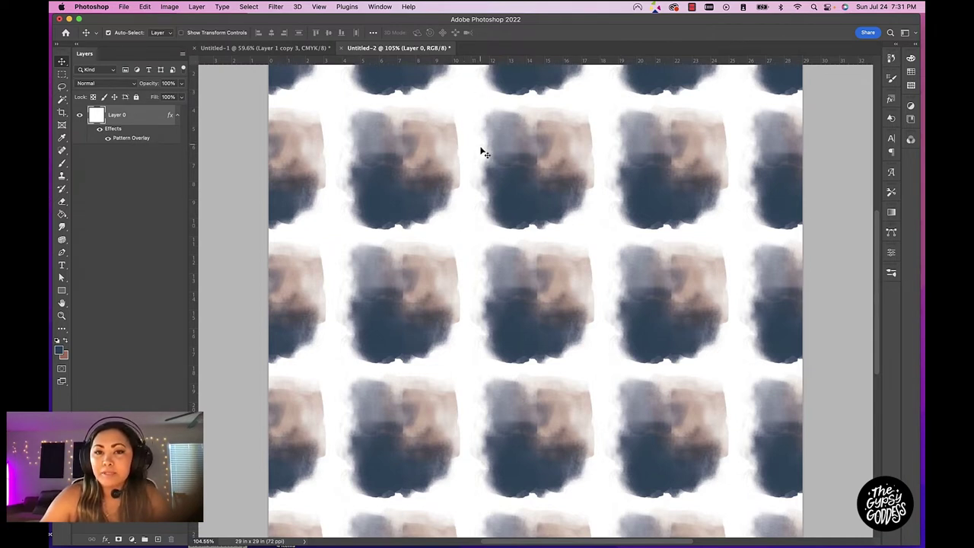
# In Untitled-1, expand Group 1, turn its visibility on, and collapse it again.
pyautogui.click(294, 48)
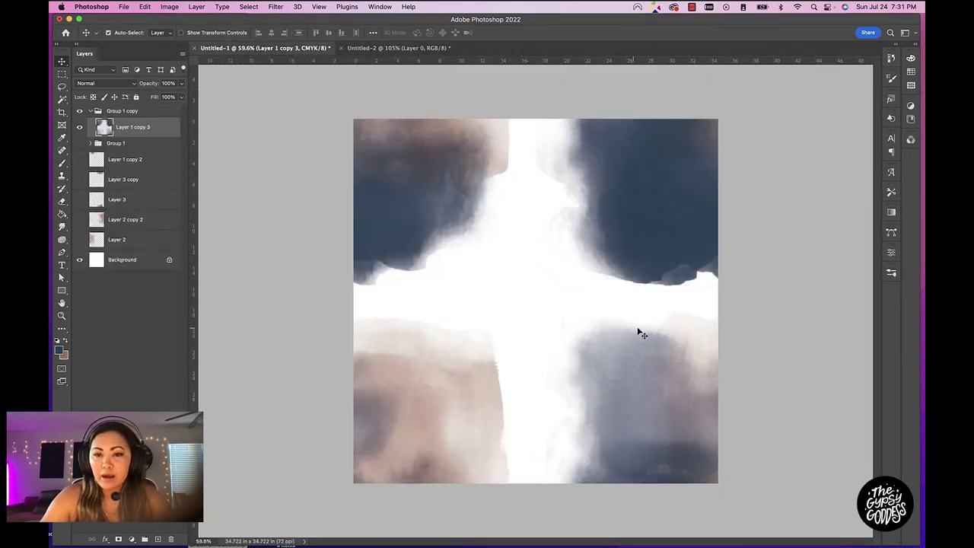
pyautogui.click(91, 143)
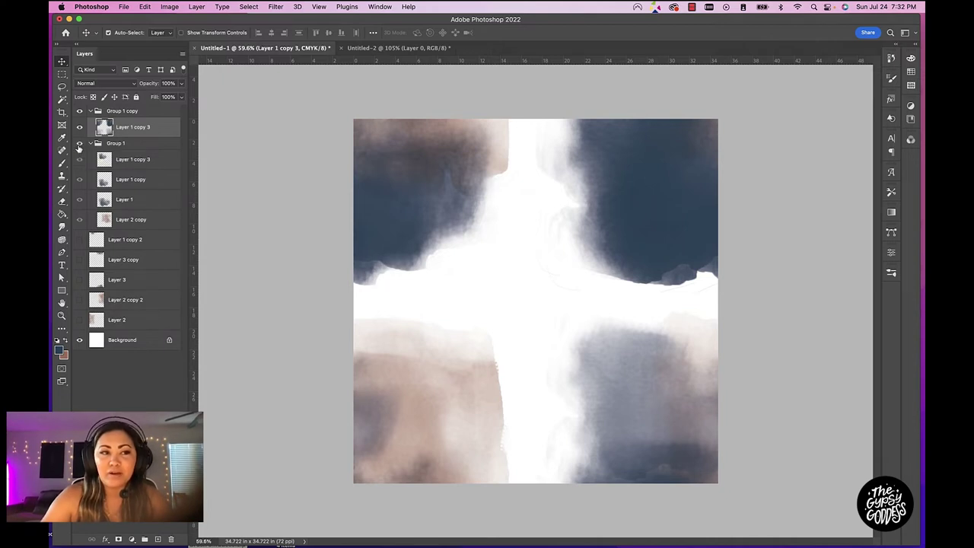
pyautogui.click(80, 144)
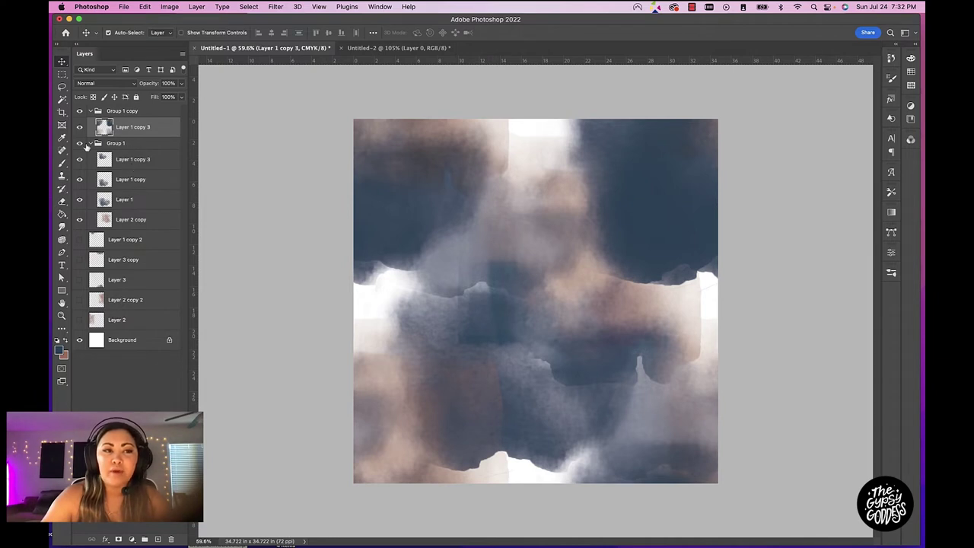
pyautogui.click(91, 143)
# Duplicate Group 1, hide the original, and hide Layer 1 copy 3 inside the duplicate.
pyautogui.click(119, 145)
pyautogui.press('super+j')
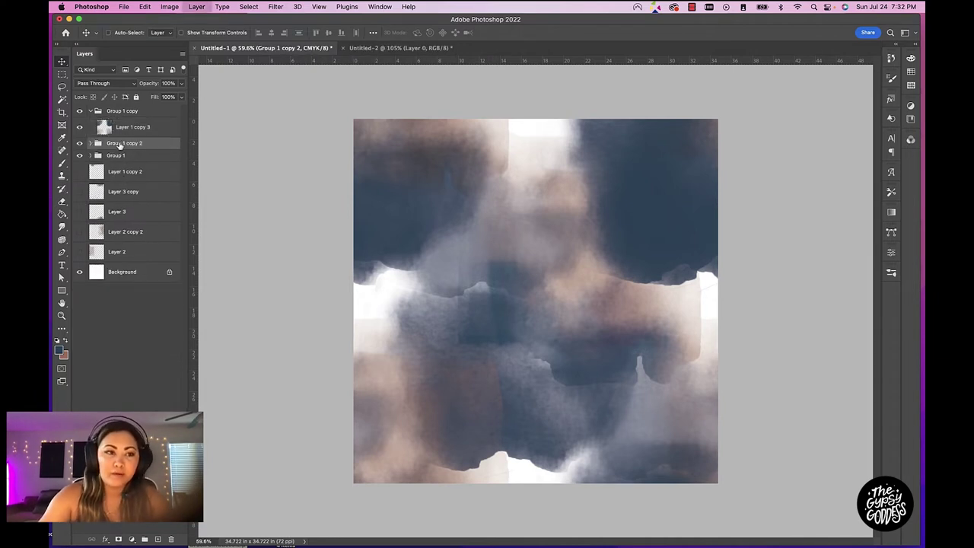
pyautogui.click(80, 155)
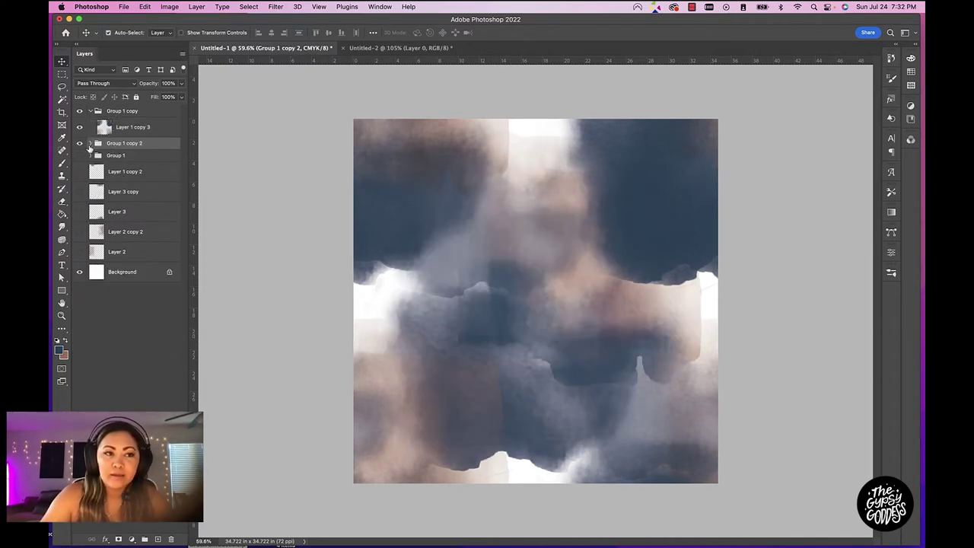
pyautogui.click(91, 143)
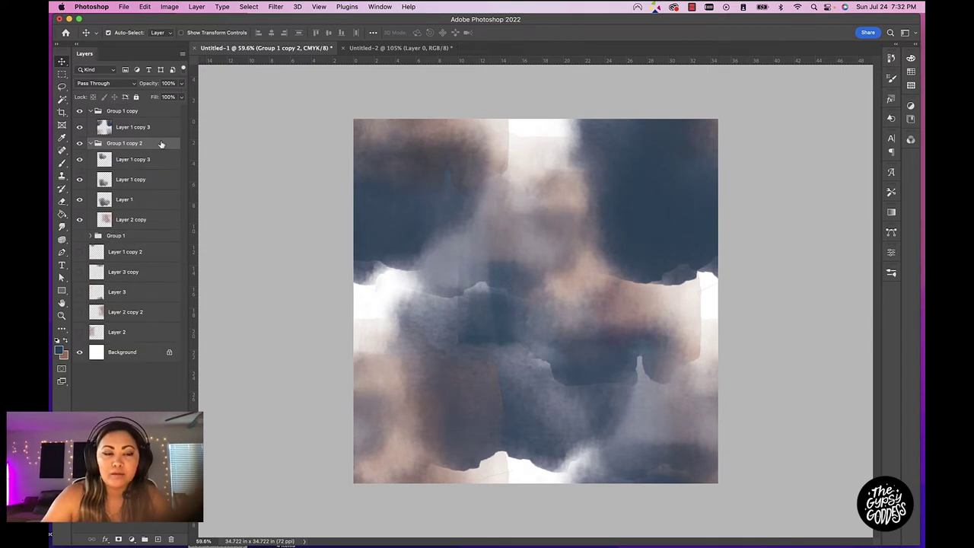
pyautogui.click(131, 160)
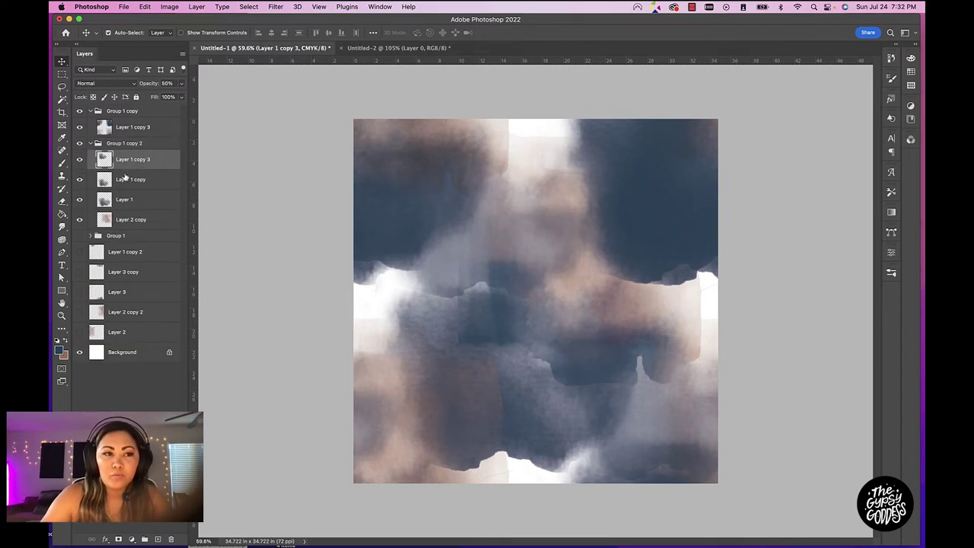
pyautogui.click(79, 159)
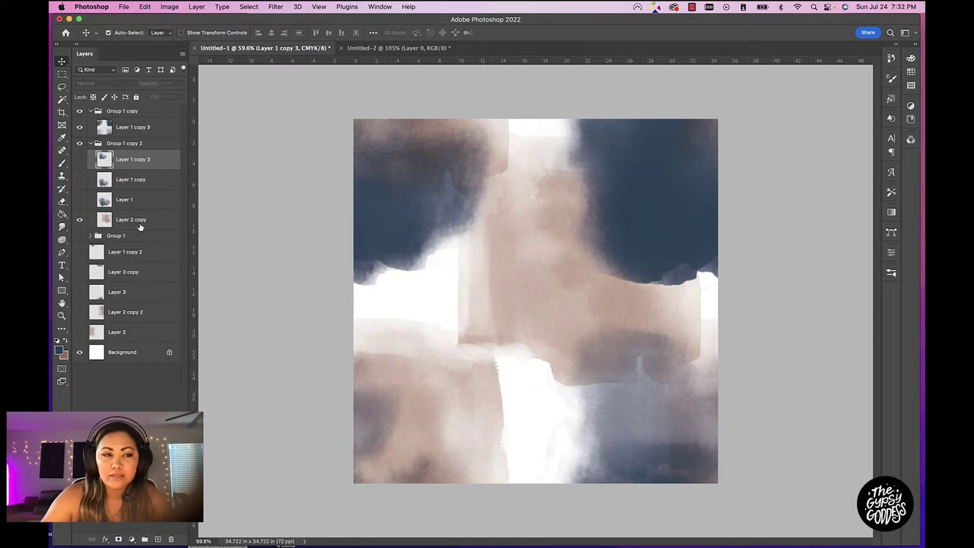
# Move the beige Layer 2 copy into Group 1 copy, shift it left and down, and set 35% opacity.
pyautogui.click(140, 224)
pyautogui.moveTo(166, 220); pyautogui.dragTo(153, 126)
pyautogui.hotkey('ctrl', 't')
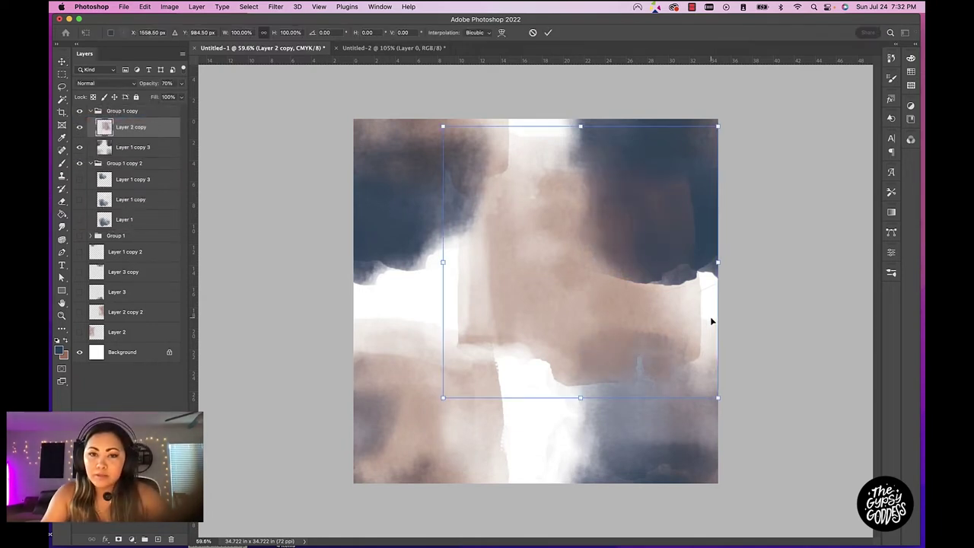
pyautogui.moveTo(630, 322); pyautogui.dragTo(541, 348)
pyautogui.press('Return')
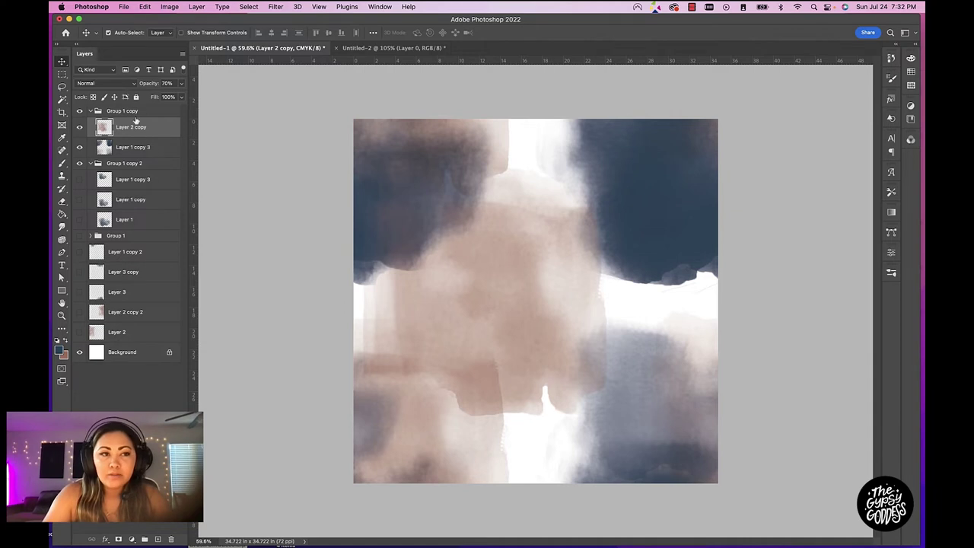
pyautogui.click(181, 84)
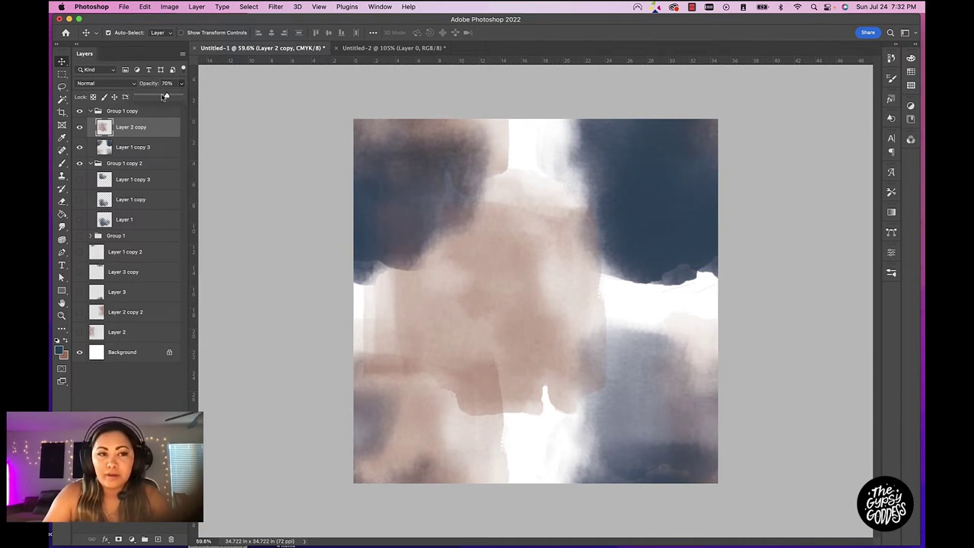
pyautogui.moveTo(164, 97); pyautogui.dragTo(151, 97)
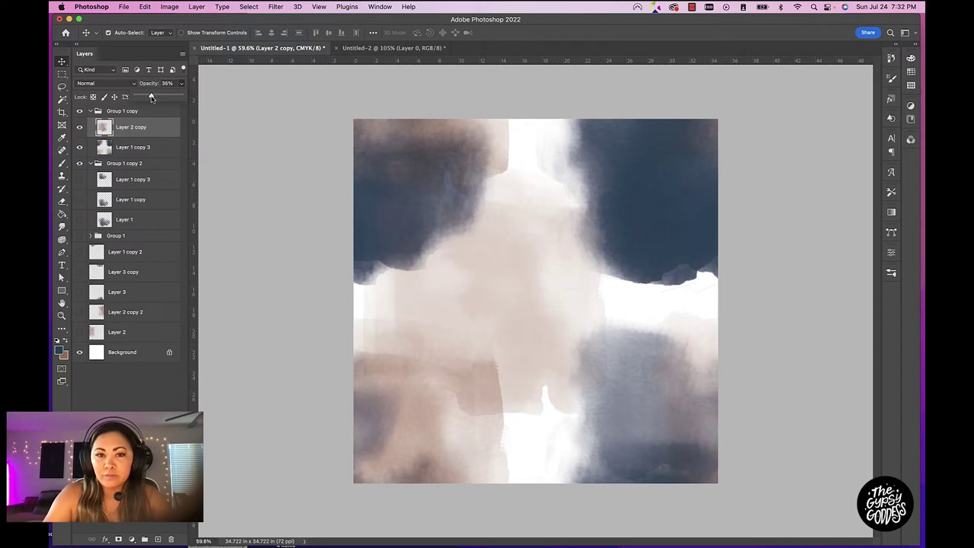
pyautogui.click(158, 54)
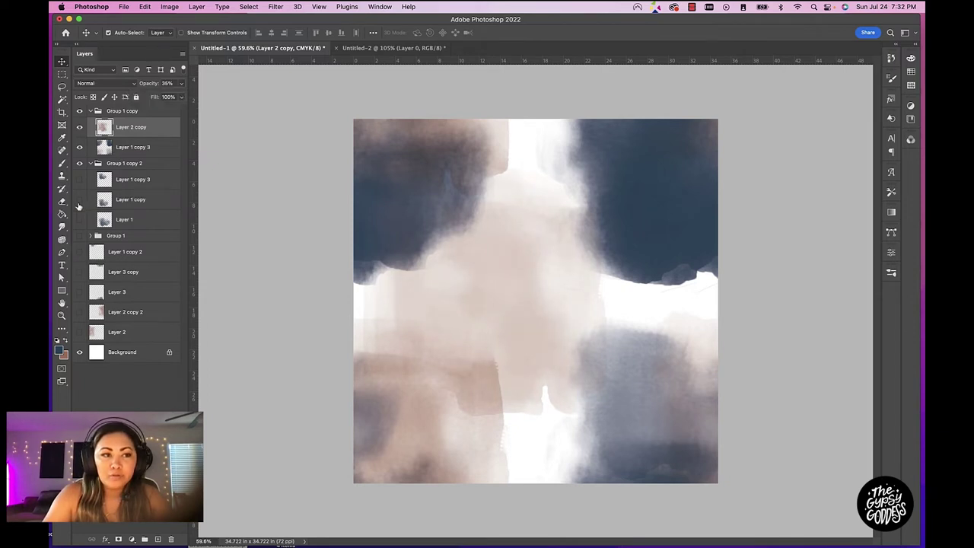
# Show Layer 1 copy, move it into Group 1 copy, then rotate it nearly upside down, shrink it, and place it along the top.
pyautogui.click(79, 200)
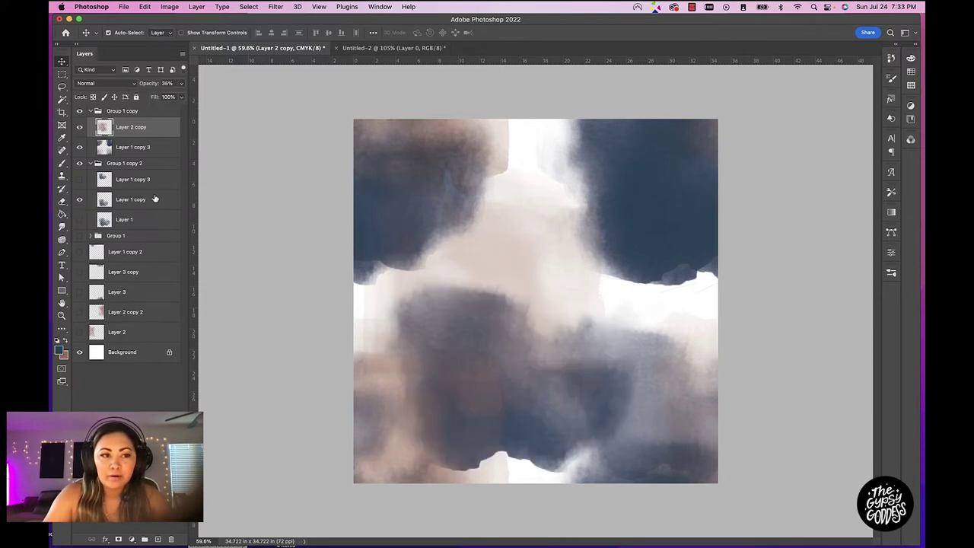
pyautogui.moveTo(154, 199); pyautogui.dragTo(148, 137)
pyautogui.press('super+t')
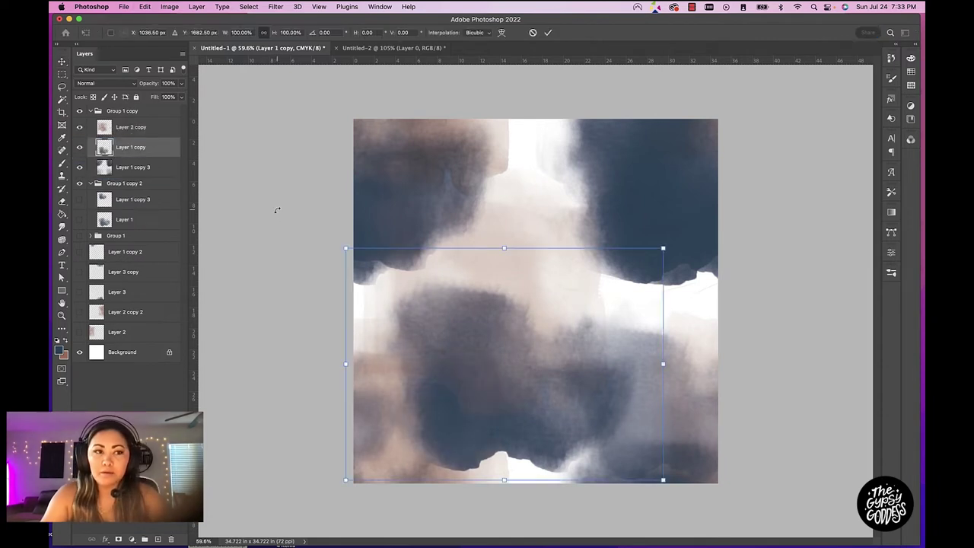
pyautogui.moveTo(585, 309); pyautogui.dragTo(622, 280)
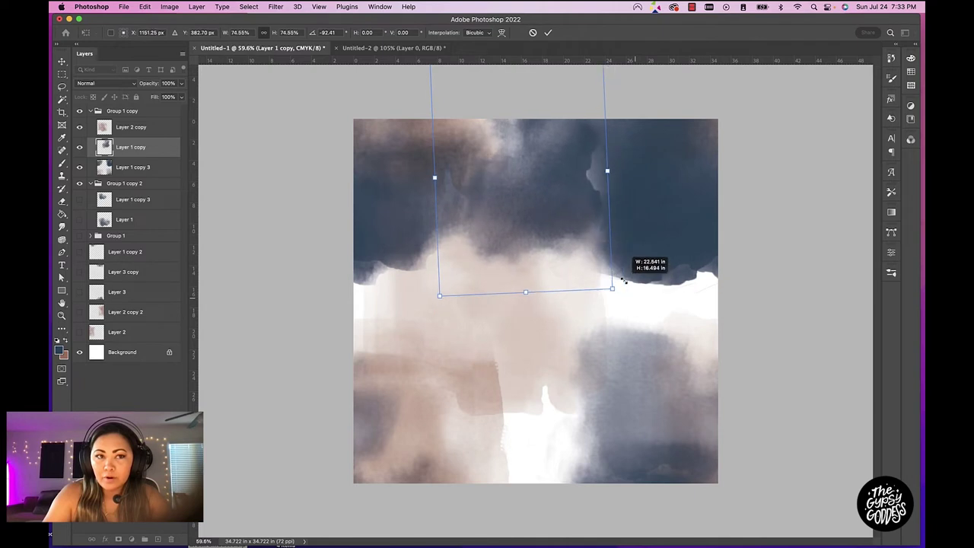
pyautogui.moveTo(580, 222)
pyautogui.mouseDown()
pyautogui.moveTo(572, 327)
pyautogui.moveTo(583, 230)
pyautogui.mouseUp()
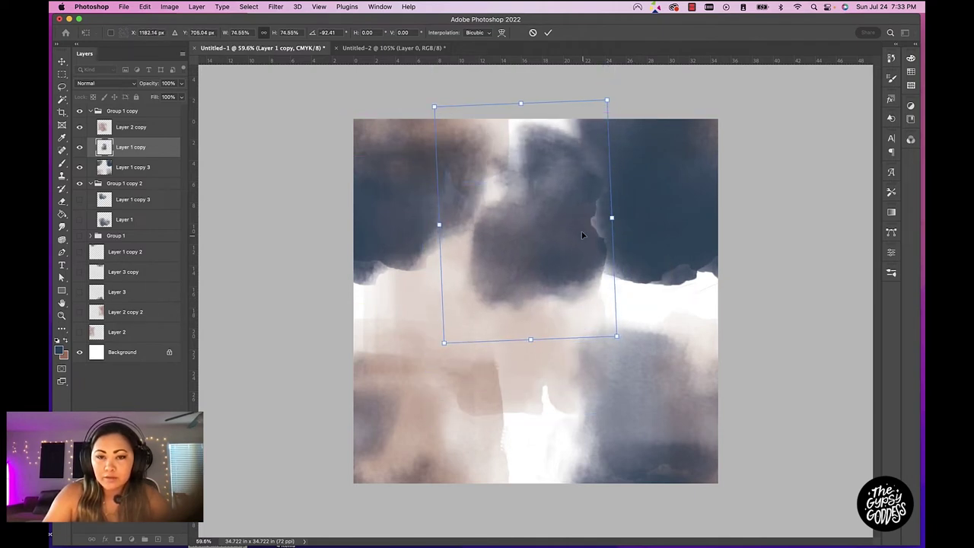
pyautogui.moveTo(440, 344); pyautogui.dragTo(462, 317)
pyautogui.moveTo(659, 124); pyautogui.dragTo(487, 144)
pyautogui.moveTo(575, 194); pyautogui.dragTo(598, 183)
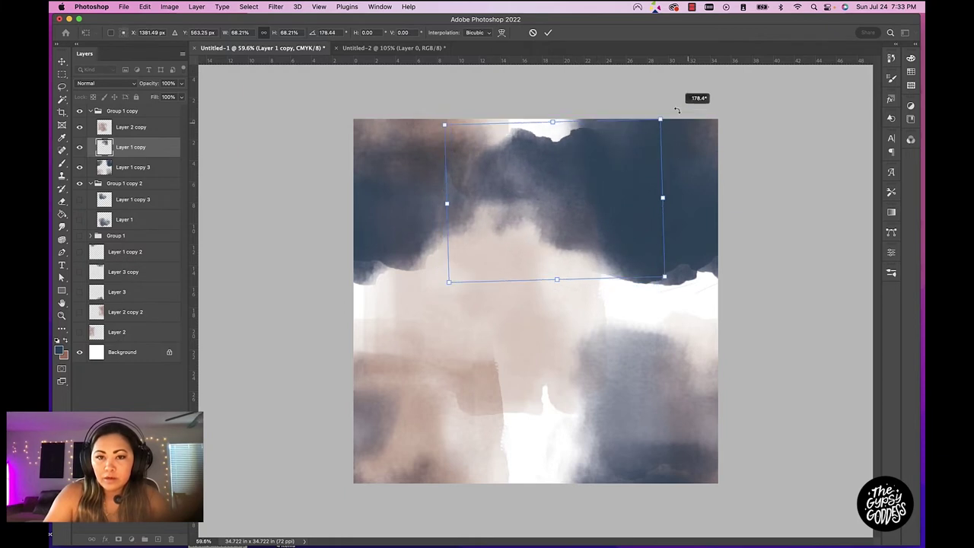
pyautogui.press('Return')
# Lower Layer 1 copy's opacity to 62%.
pyautogui.click(182, 85)
pyautogui.moveTo(181, 96); pyautogui.dragTo(170, 97)
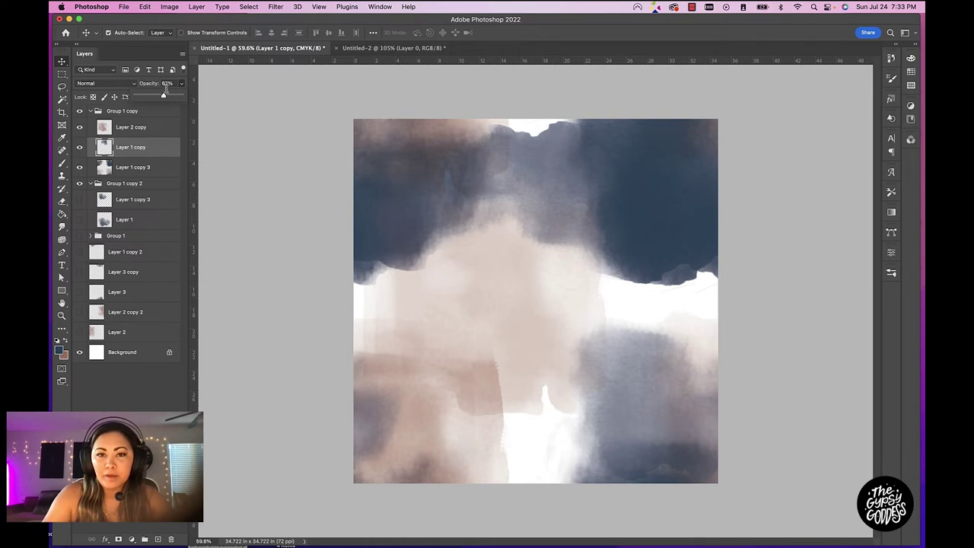
pyautogui.click(164, 59)
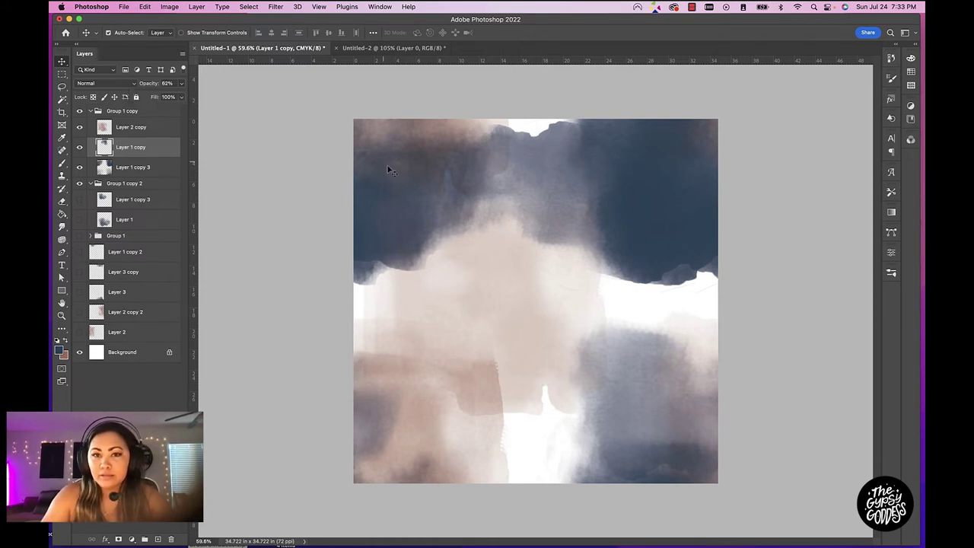
# Duplicate Layer 1 copy and rotate the new blot about 90°.
pyautogui.moveTo(469, 188); pyautogui.dragTo(470, 188)
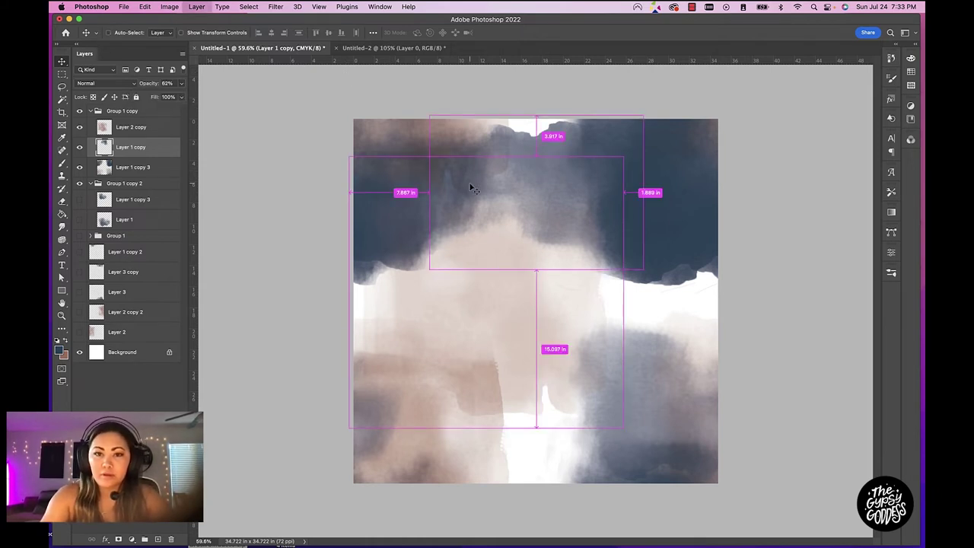
pyautogui.press('super+j')
pyautogui.press('super+t')
pyautogui.moveTo(578, 188); pyautogui.dragTo(642, 335)
pyautogui.moveTo(683, 179); pyautogui.dragTo(677, 394)
pyautogui.moveTo(671, 340); pyautogui.dragTo(685, 313)
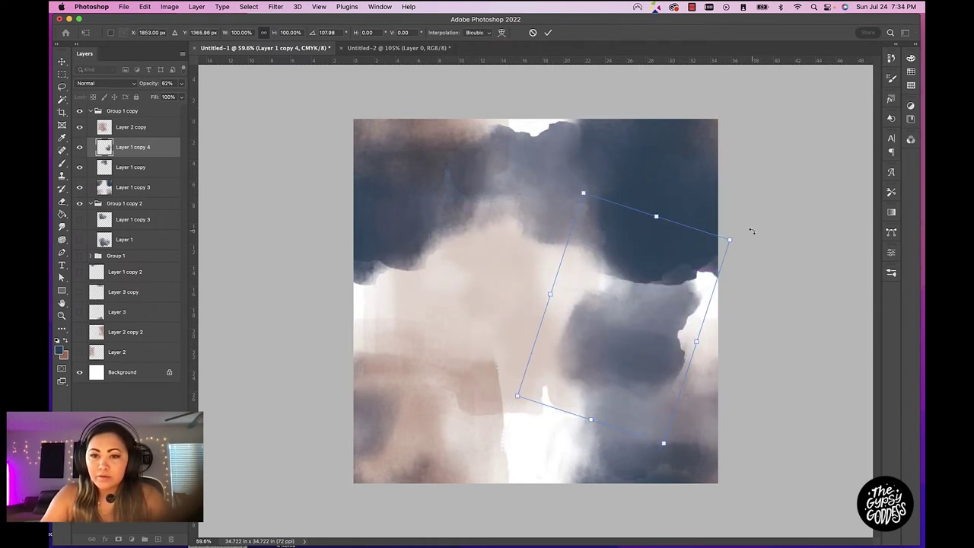
pyautogui.moveTo(751, 230); pyautogui.dragTo(704, 210)
pyautogui.moveTo(701, 211); pyautogui.dragTo(710, 192)
# Scale the blot to about 124% and settle it in the tile's lower-right area.
pyautogui.moveTo(621, 299); pyautogui.dragTo(574, 356)
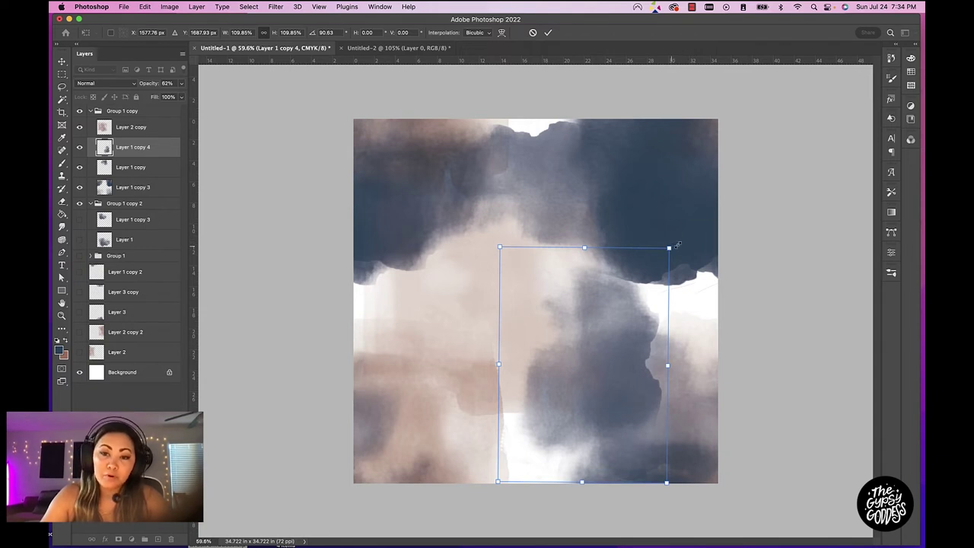
pyautogui.moveTo(678, 245); pyautogui.dragTo(711, 200)
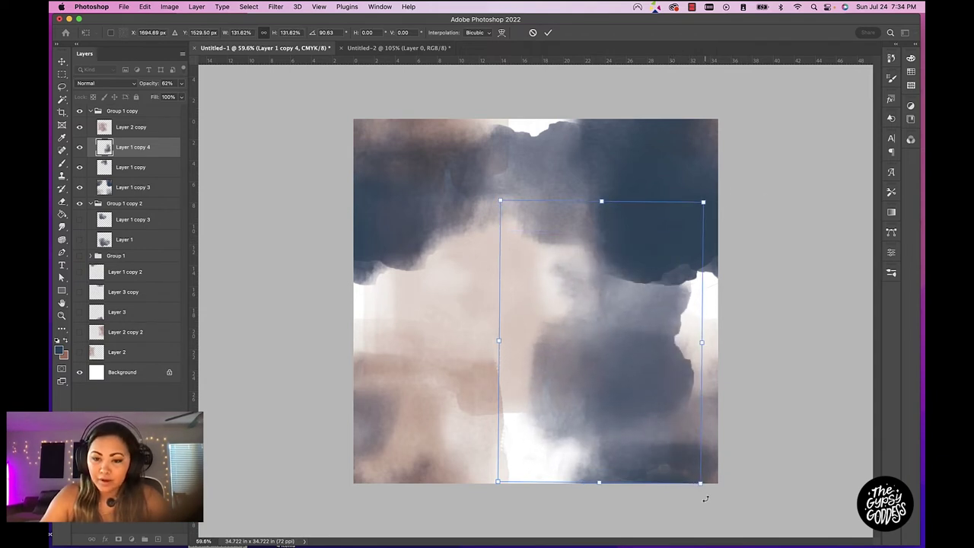
pyautogui.moveTo(700, 482); pyautogui.dragTo(689, 468)
pyautogui.moveTo(663, 379); pyautogui.dragTo(682, 355)
pyautogui.press('Return')
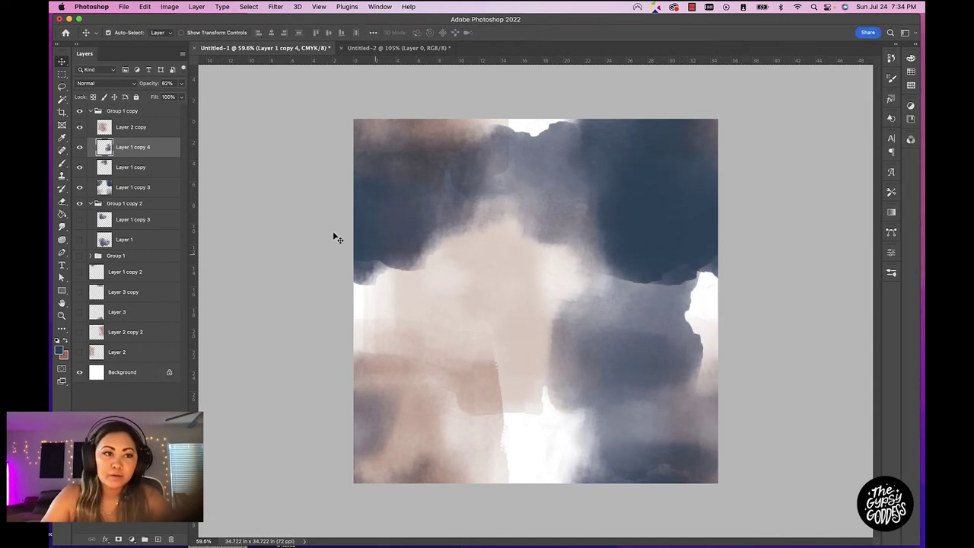
# Set Layer 1 copy 4 to Color Dodge at 82% opacity, then deselect all layers.
pyautogui.click(107, 83)
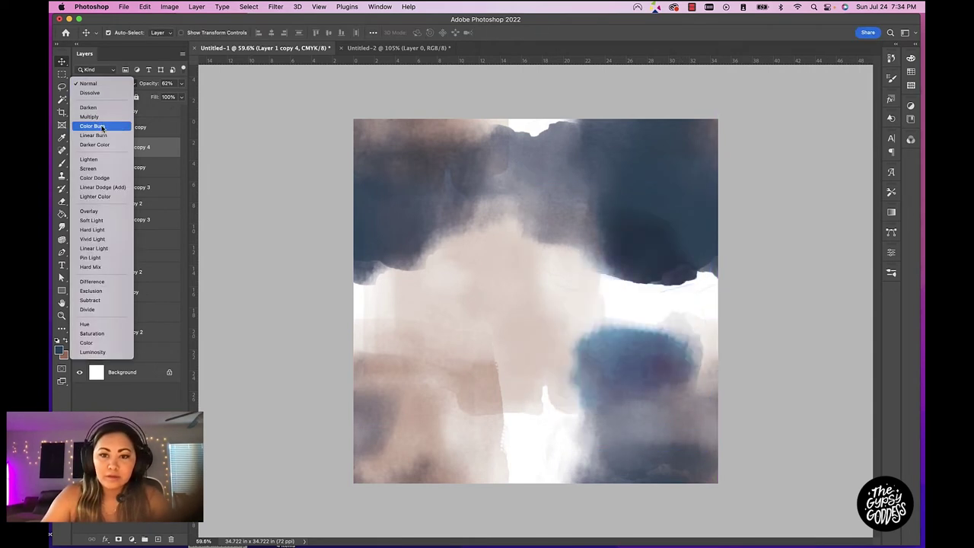
pyautogui.click(92, 179)
pyautogui.click(182, 83)
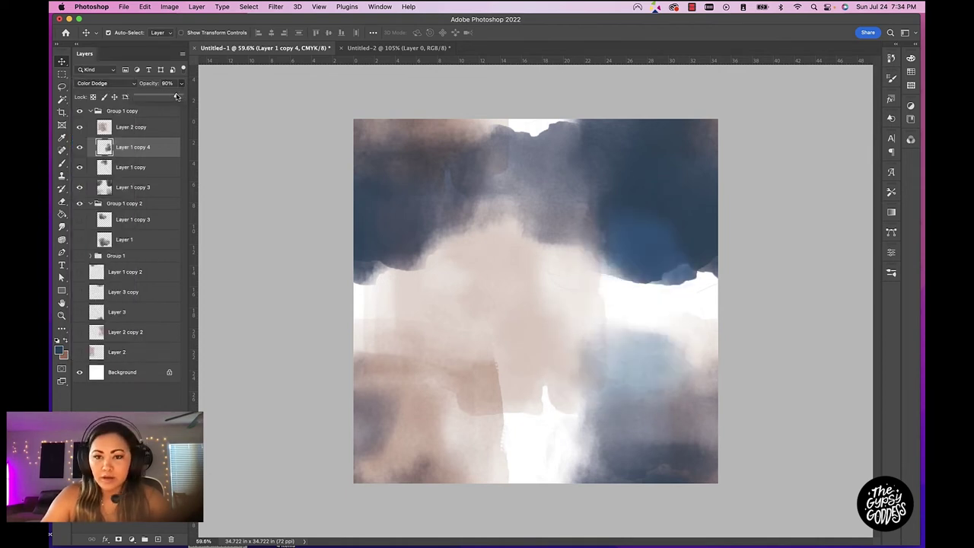
pyautogui.moveTo(176, 97); pyautogui.dragTo(164, 97)
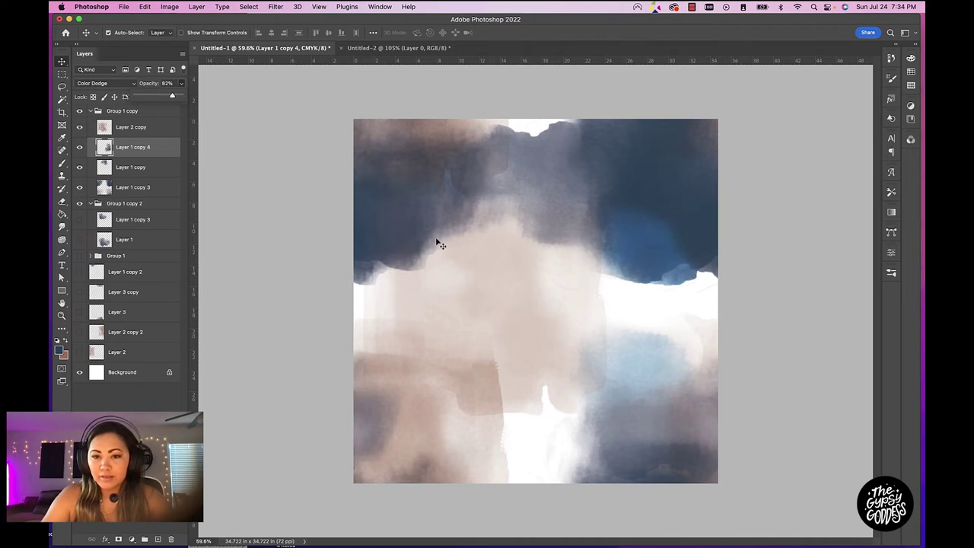
pyautogui.click(785, 289)
pyautogui.click(785, 289)
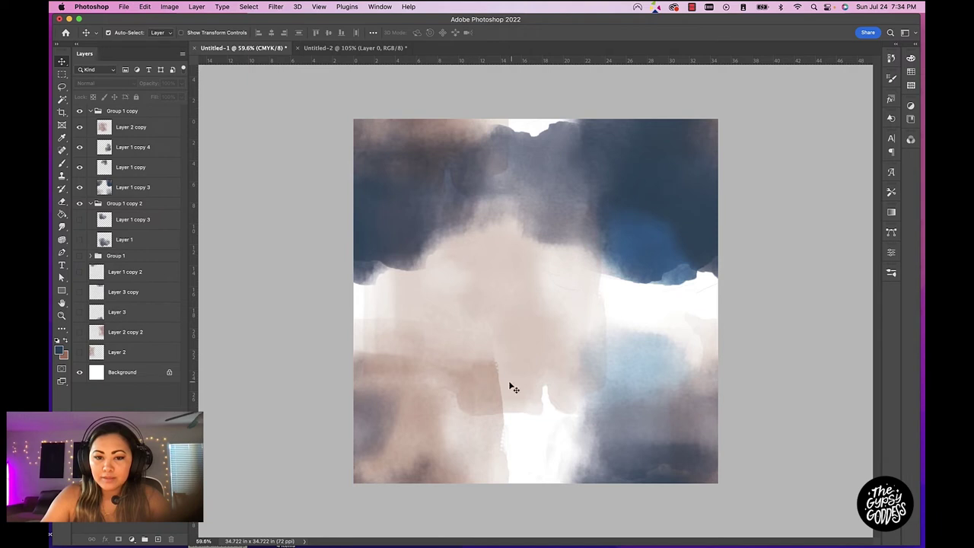
# Choose the WaterColor_Brush_05 brush from the brush library.
pyautogui.click(894, 273)
pyautogui.click(784, 301)
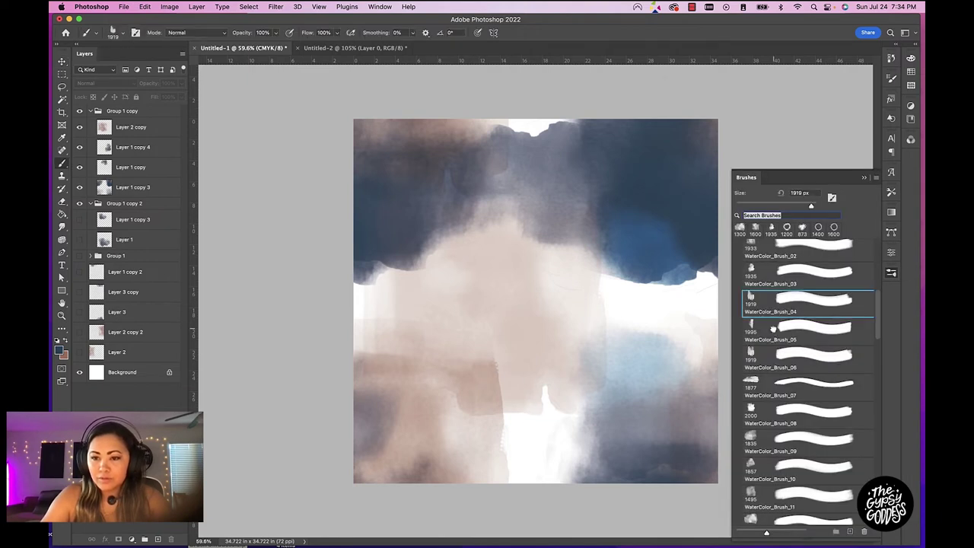
pyautogui.click(774, 330)
pyautogui.click(750, 174)
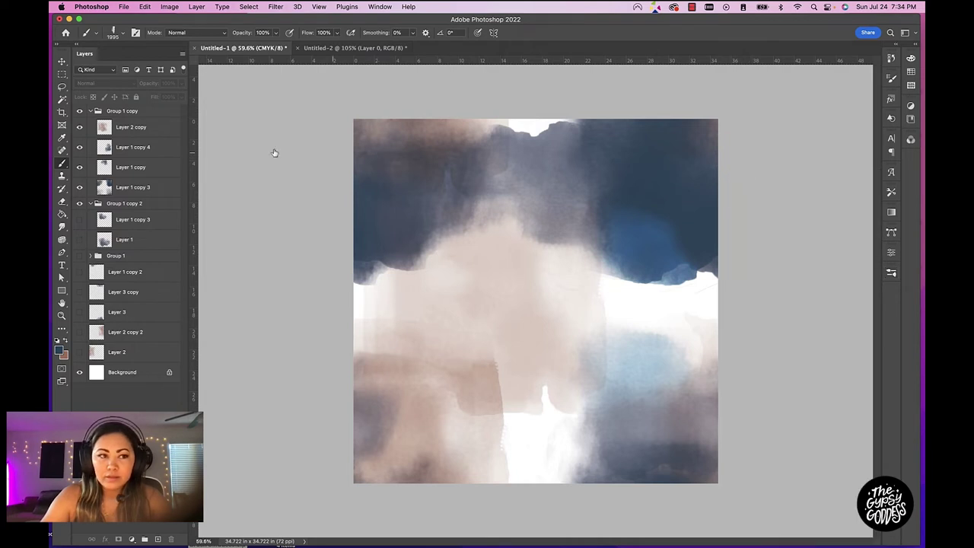
# Stamp a dark watercolor shape on a new Layer 4, lay it horizontally at the bottom, and set 55% opacity.
pyautogui.click(150, 134)
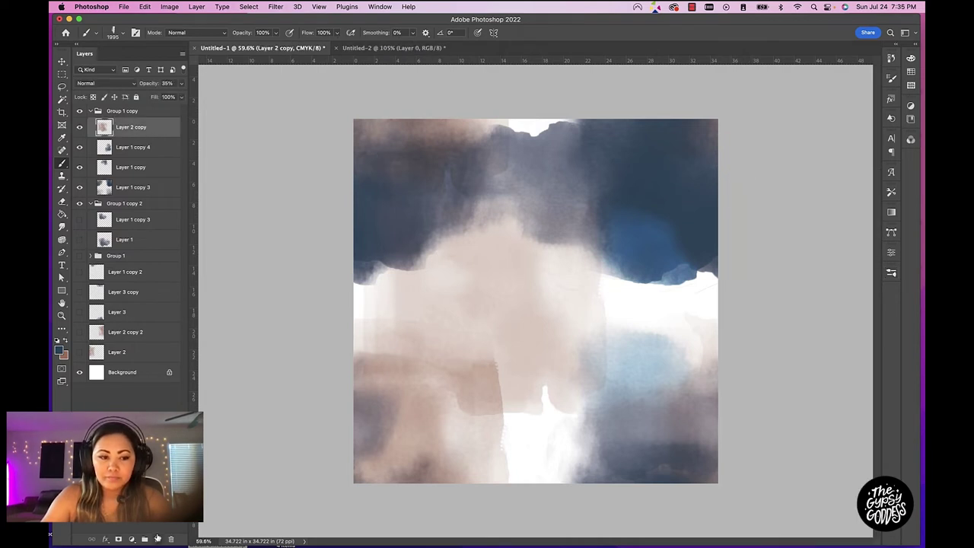
pyautogui.click(158, 539)
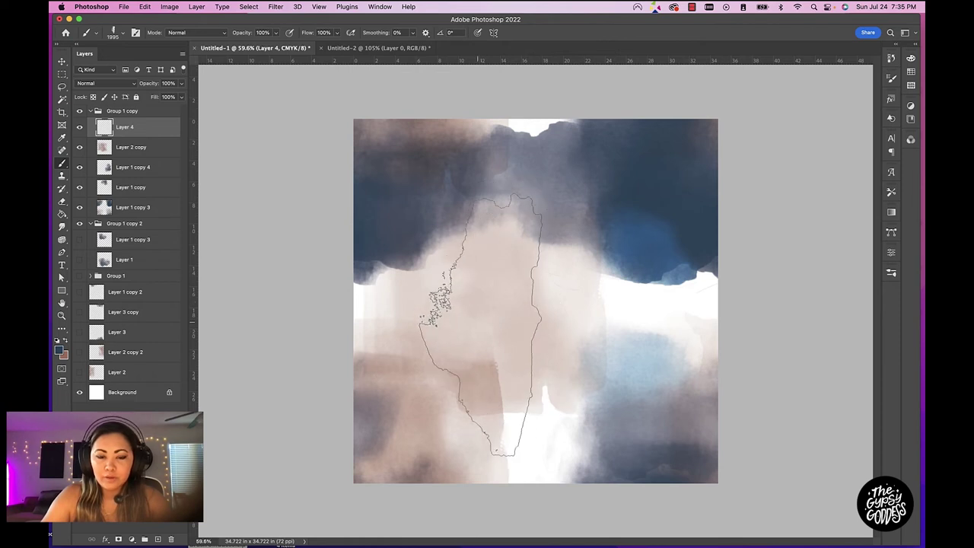
pyautogui.click(477, 323)
pyautogui.hotkey('ctrl', 't')
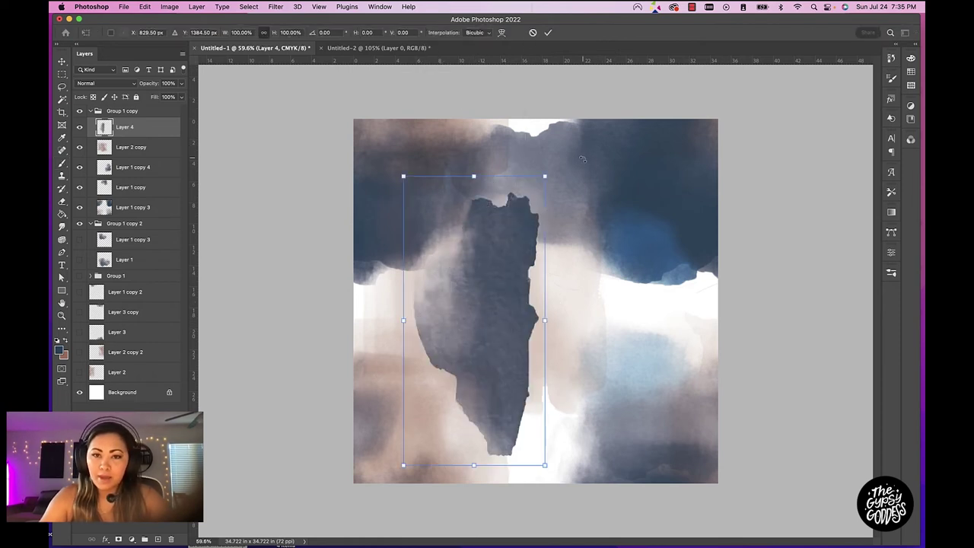
pyautogui.moveTo(582, 158); pyautogui.dragTo(615, 239)
pyautogui.moveTo(605, 327); pyautogui.dragTo(598, 420)
pyautogui.press('Return')
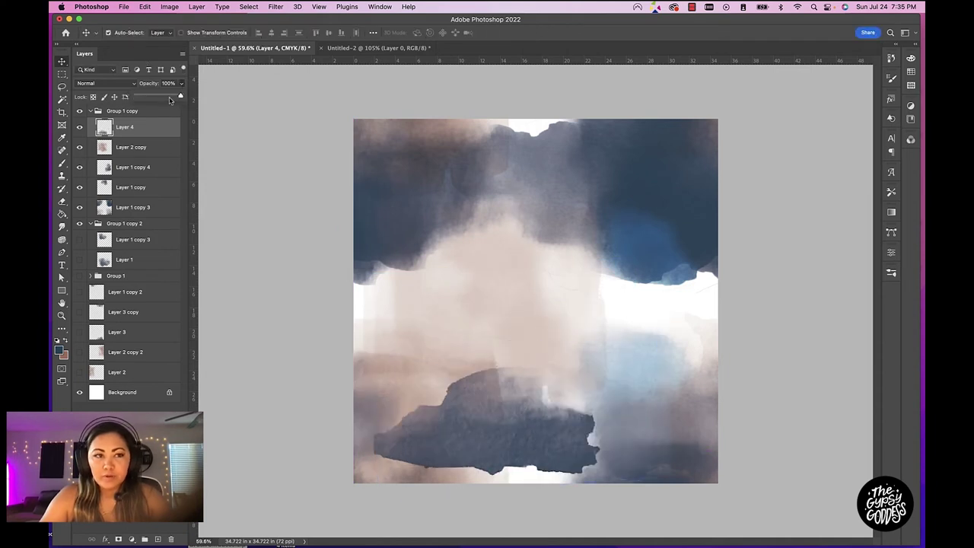
pyautogui.moveTo(171, 96); pyautogui.dragTo(161, 96)
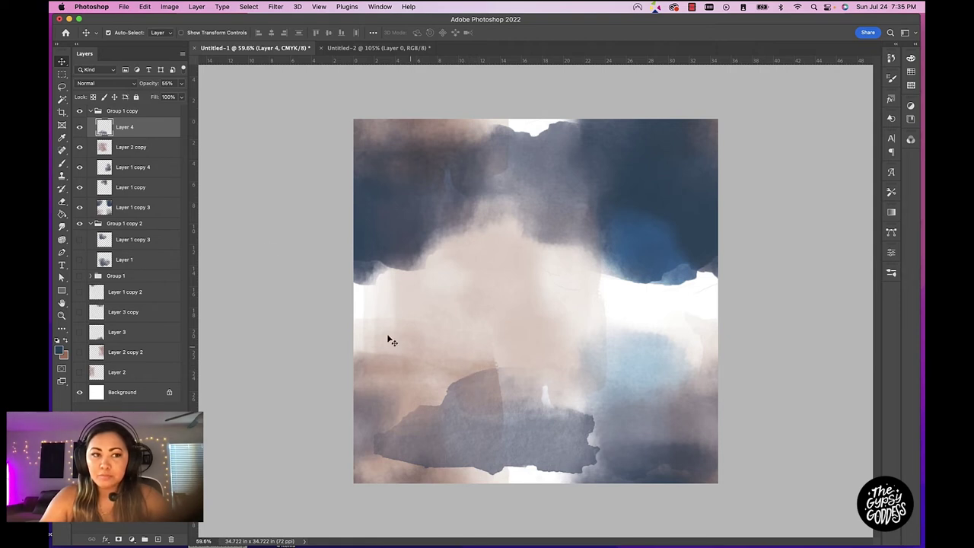
# Add a layer mask to Layer 4 and shrink the brush to 200 px.
pyautogui.click(118, 539)
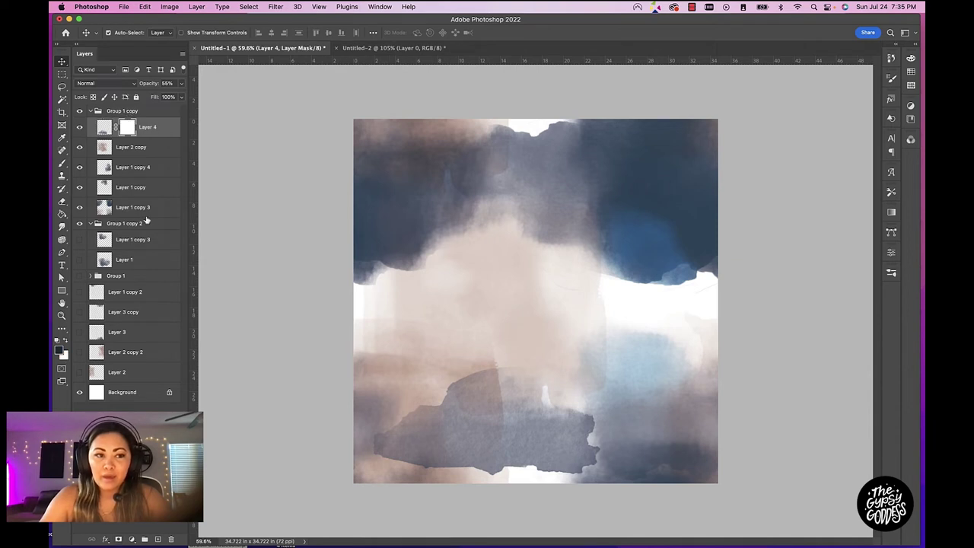
pyautogui.press('b')
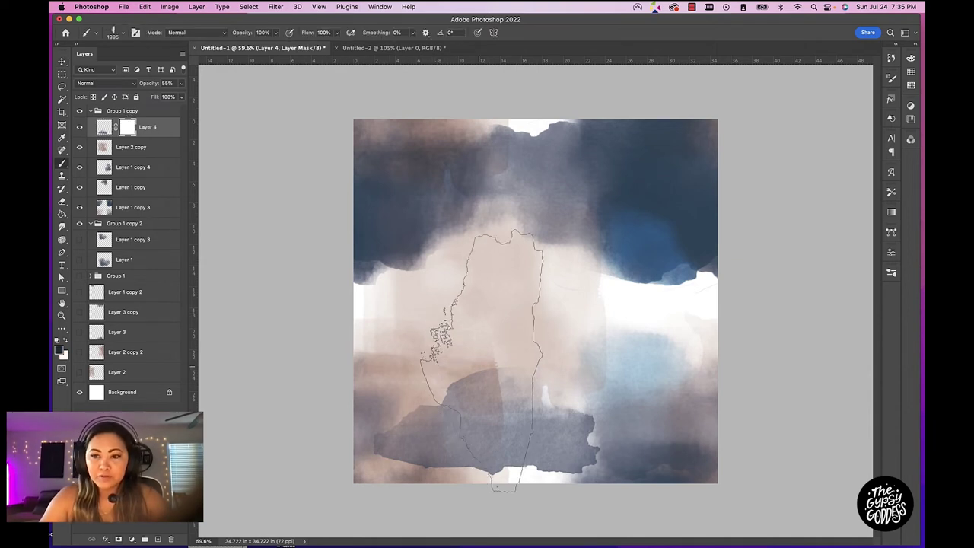
pyautogui.click(892, 272)
pyautogui.click(747, 178)
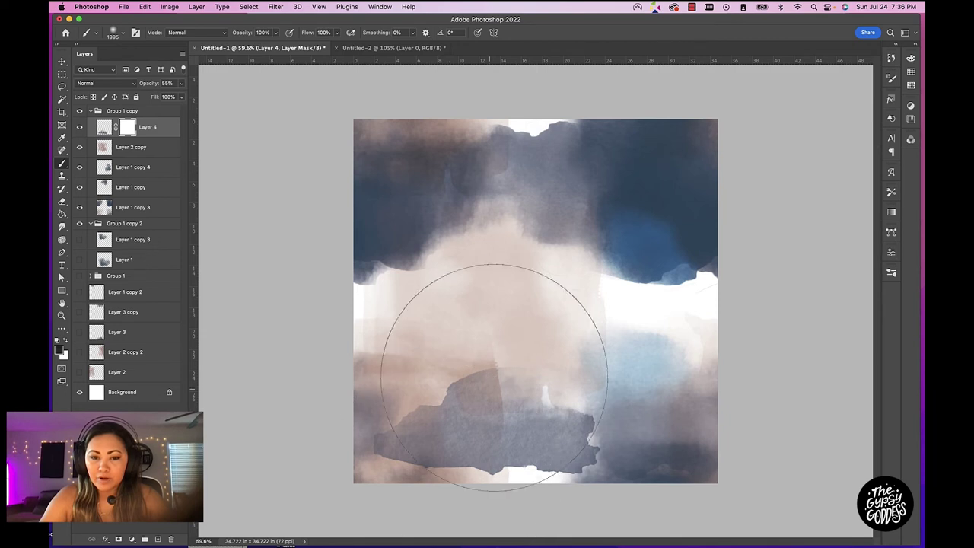
pyautogui.press('[')
pyautogui.press('[')
pyautogui.press('[')
pyautogui.press('[')
pyautogui.press('[')
pyautogui.press('[')
pyautogui.press('[')
pyautogui.press('[')
pyautogui.press('[')
pyautogui.press('[')
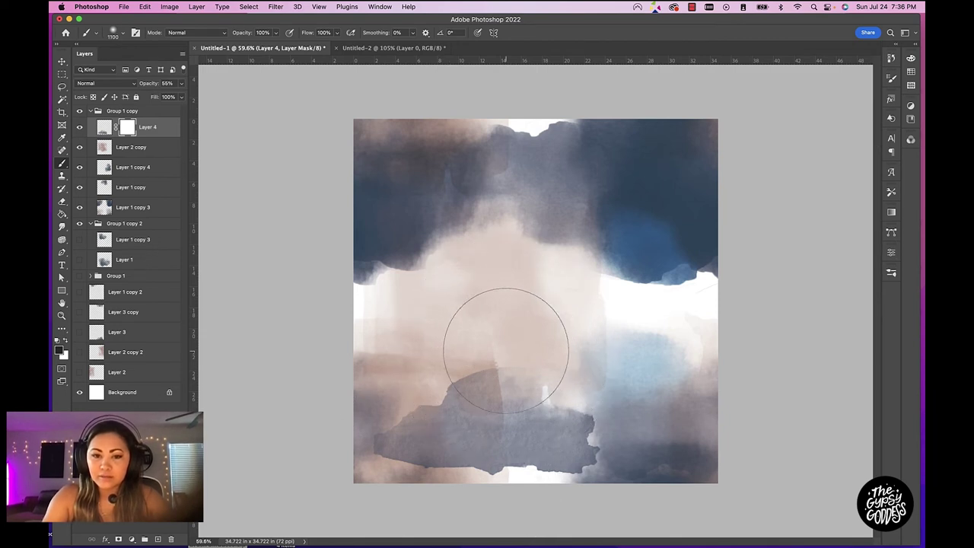
pyautogui.press('[')
pyautogui.press('[')
pyautogui.press('[')
pyautogui.press('[')
pyautogui.press('[')
pyautogui.press('[')
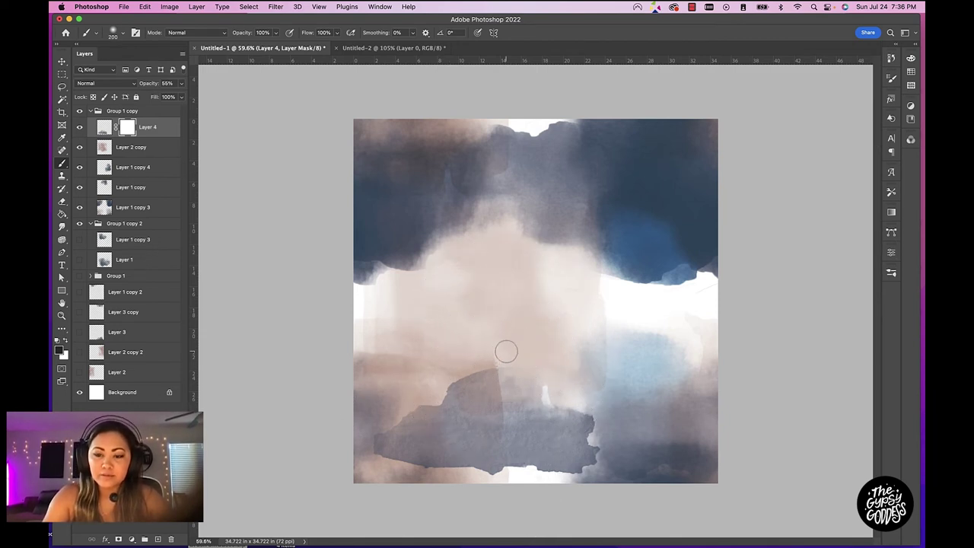
# Set brush opacity to 35% and paint the mask to fade the shape along the bottom edge.
pyautogui.click(277, 34)
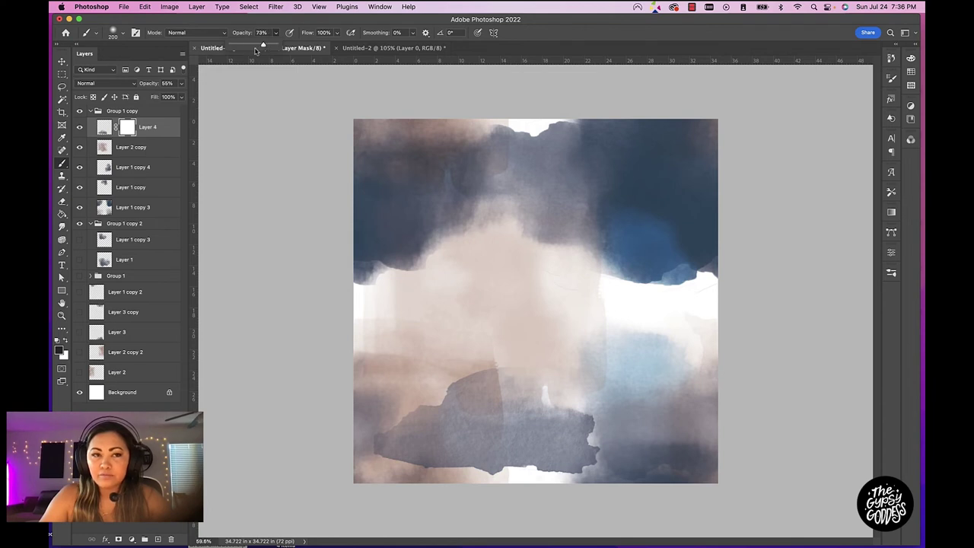
pyautogui.moveTo(254, 46); pyautogui.dragTo(276, 46)
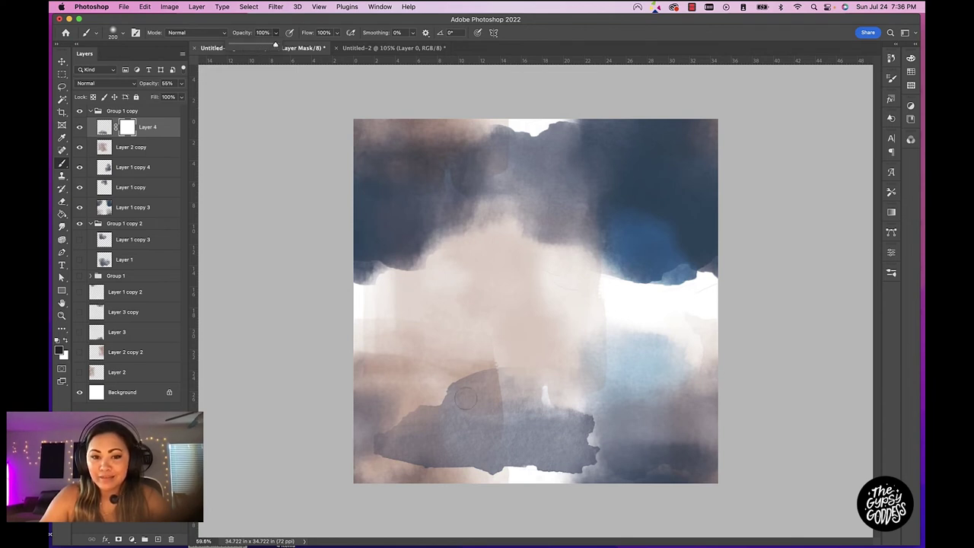
pyautogui.click(506, 462)
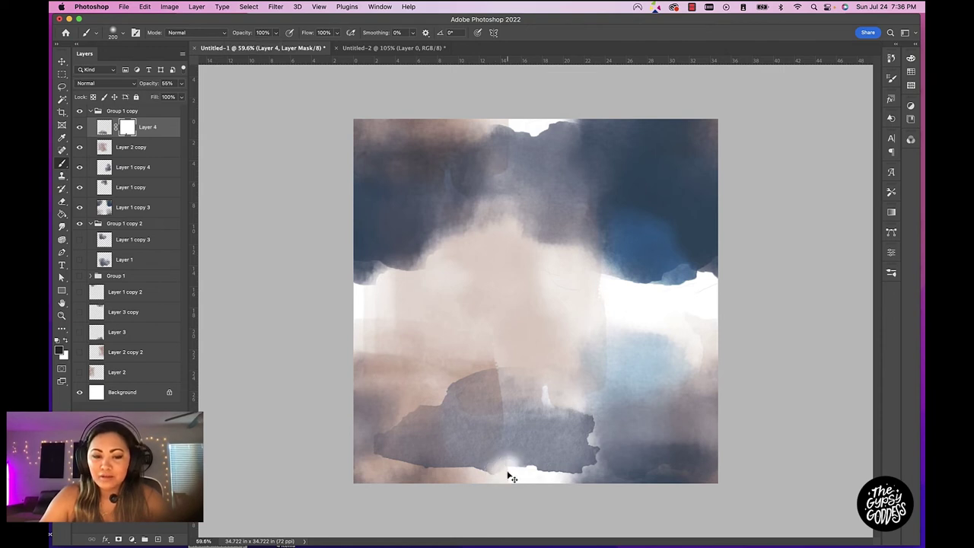
pyautogui.click(275, 33)
pyautogui.moveTo(276, 47); pyautogui.dragTo(258, 46)
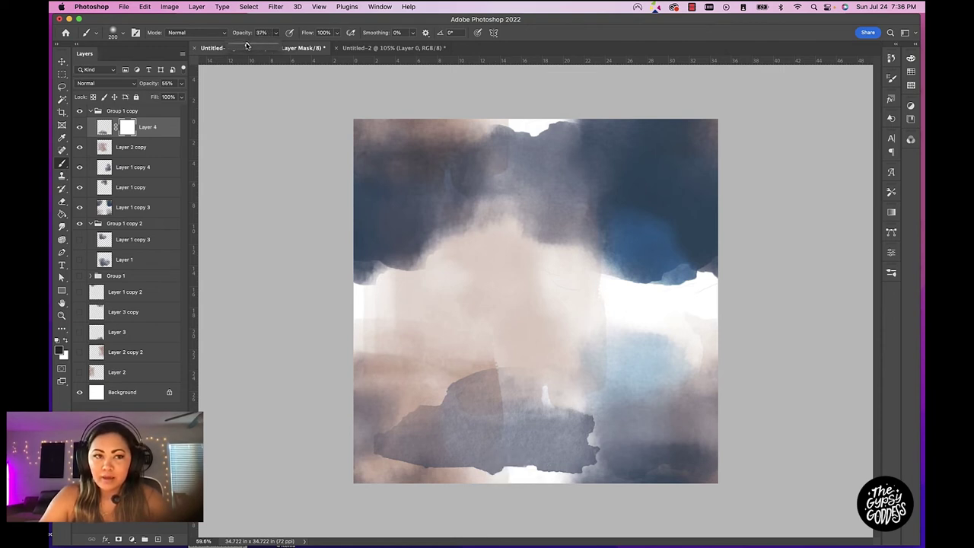
pyautogui.moveTo(246, 47); pyautogui.dragTo(276, 46)
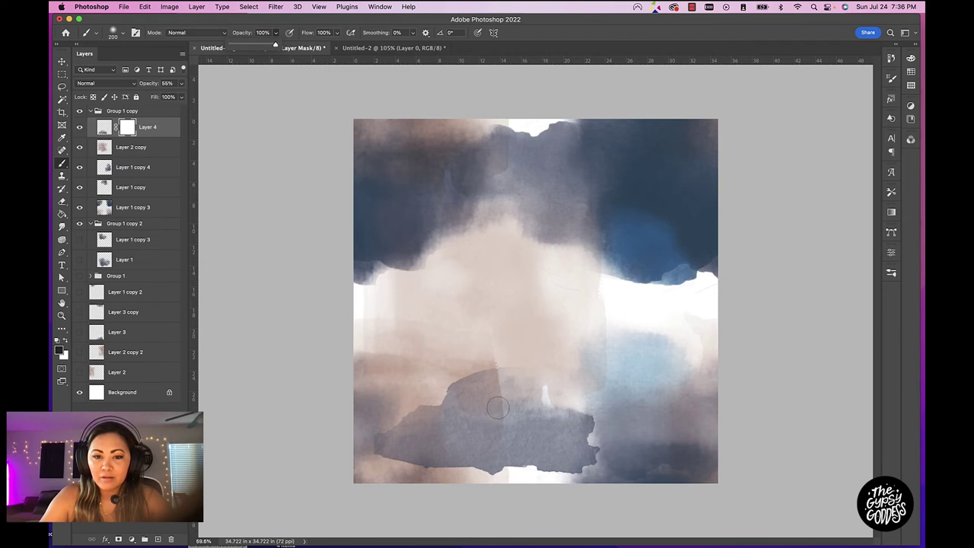
pyautogui.press('3')
pyautogui.press('5')
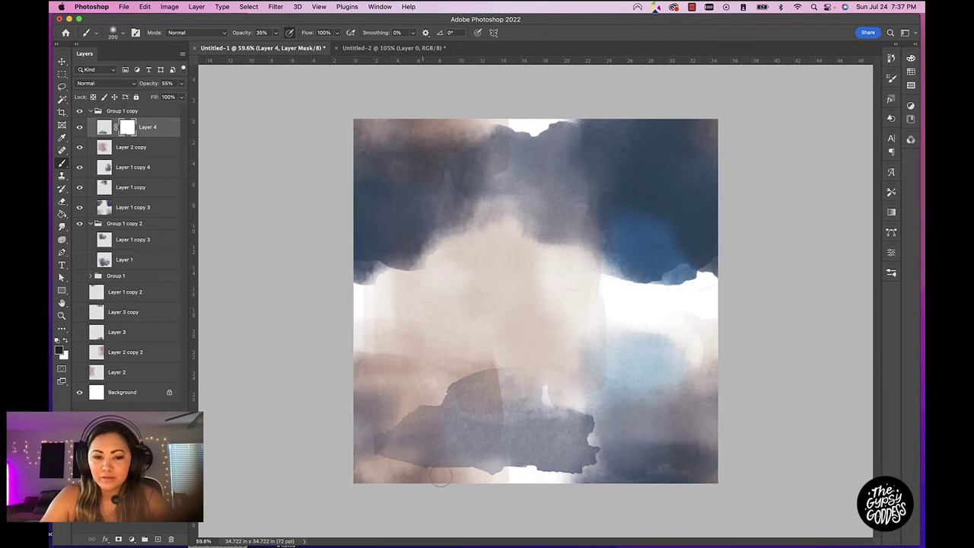
pyautogui.moveTo(447, 474); pyautogui.dragTo(572, 474)
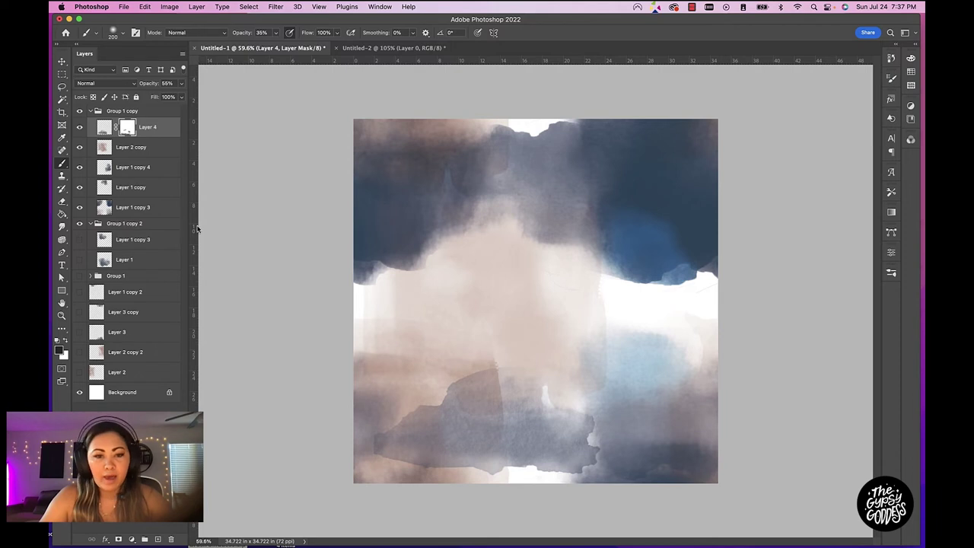
pyautogui.click(133, 85)
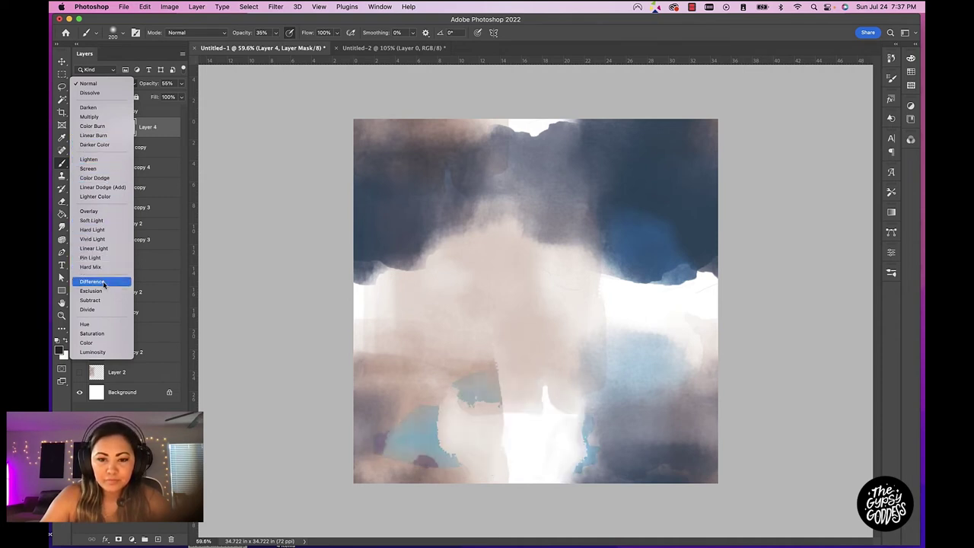
# Set Layer 4's blend mode to Darken and select Layer 4 through Layer 1 copy 3.
pyautogui.click(88, 108)
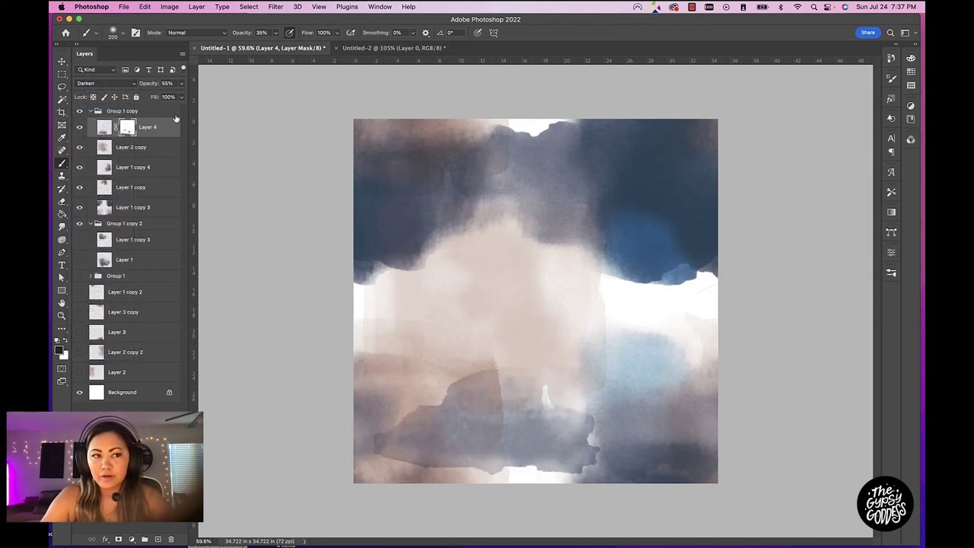
pyautogui.press('v')
pyautogui.click(104, 127)
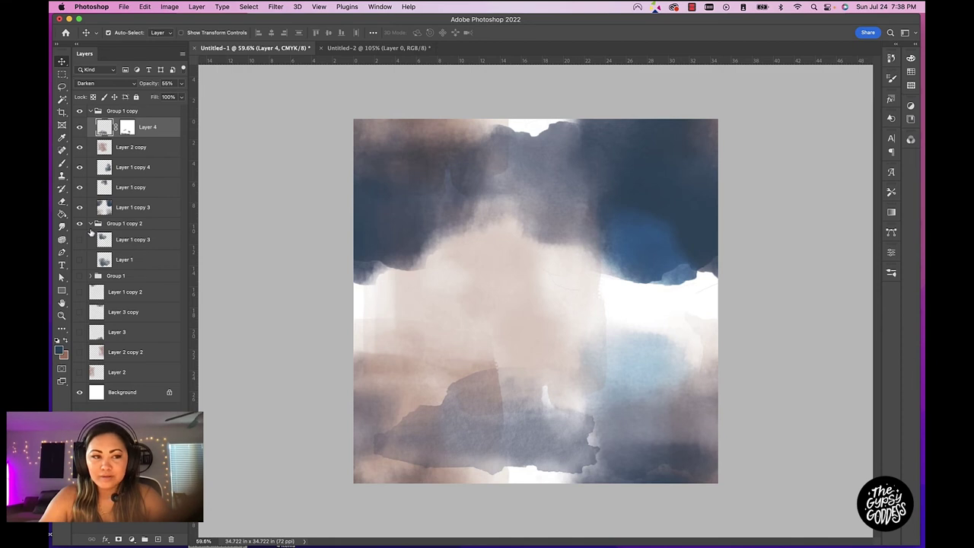
pyautogui.click(90, 224)
pyautogui.click(122, 207)
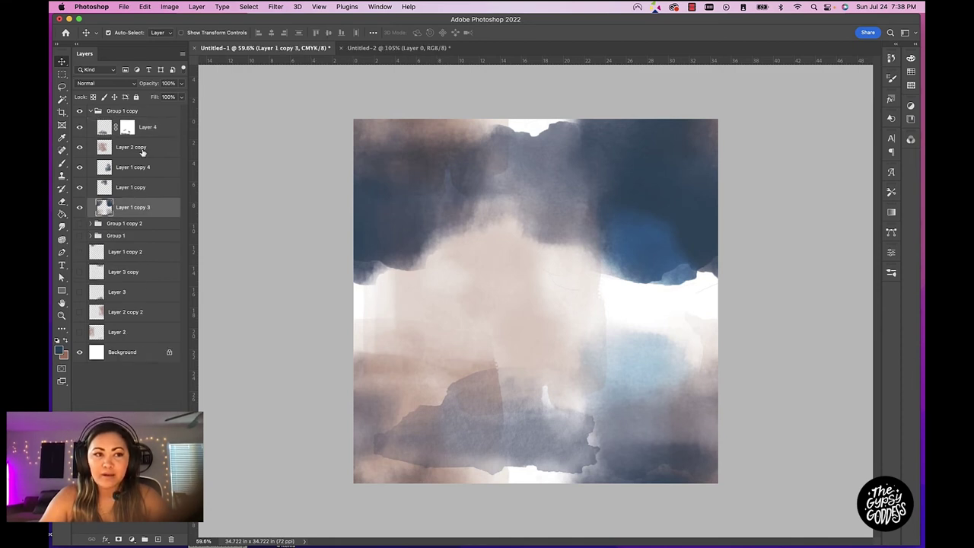
pyautogui.keyDown('shift'); pyautogui.click(154, 129); pyautogui.keyUp('shift')
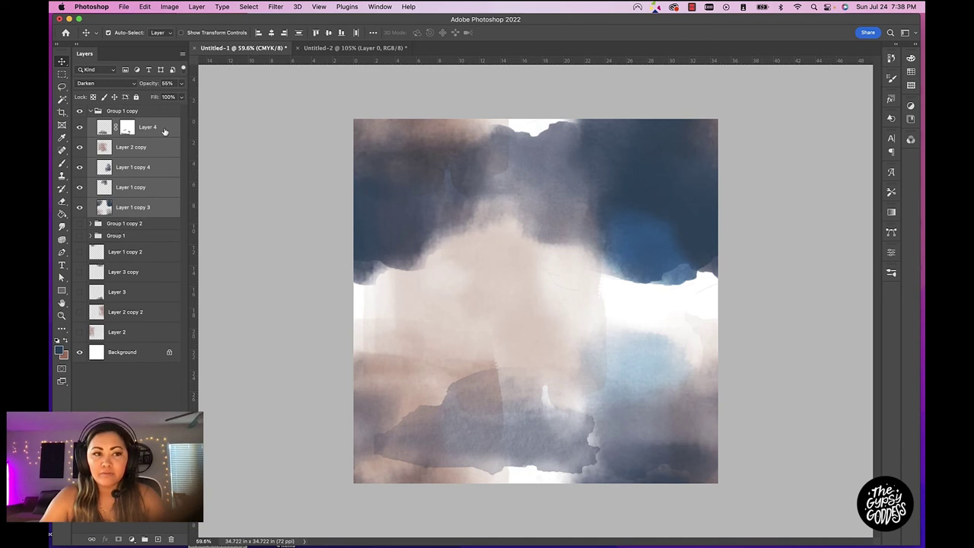
# Duplicate Group 1 copy as Group 1 copy 3, hide the original, and select the new group's layers.
pyautogui.click(89, 113)
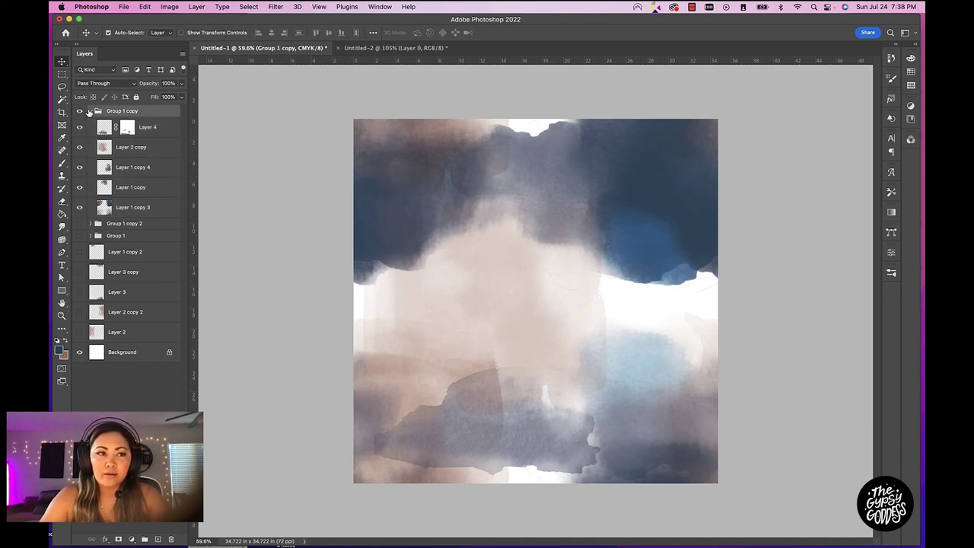
pyautogui.click(89, 112)
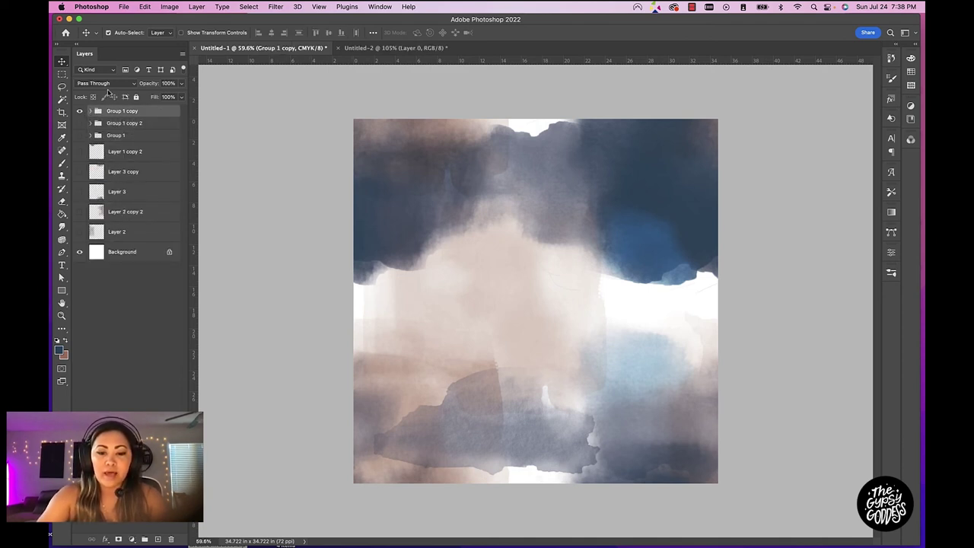
pyautogui.press('super+j')
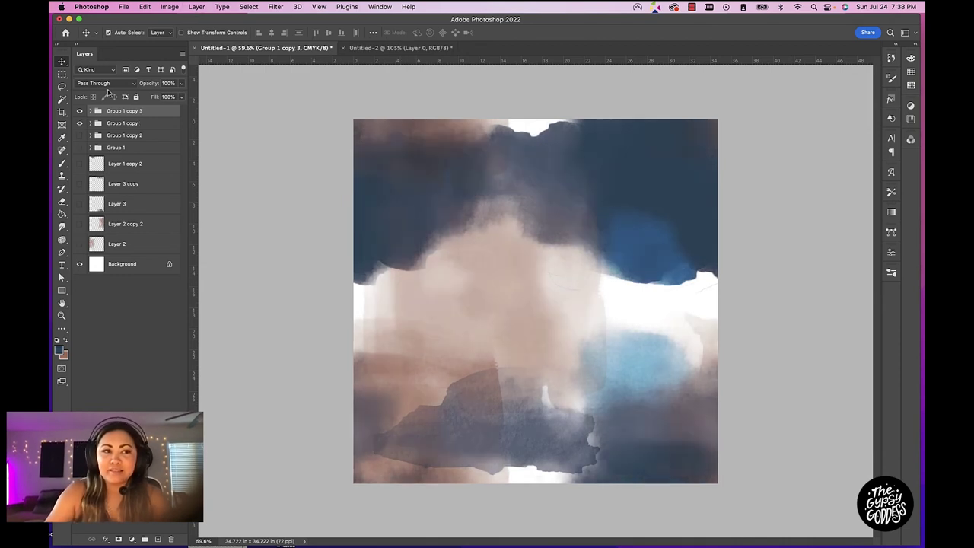
pyautogui.click(79, 122)
pyautogui.click(90, 111)
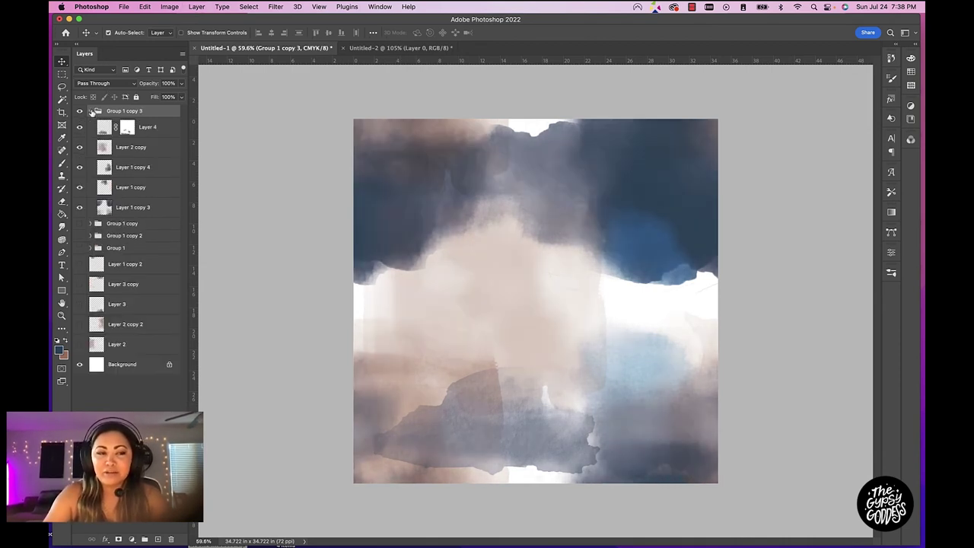
pyautogui.keyDown('shift'); pyautogui.click(160, 128); pyautogui.keyUp('shift')
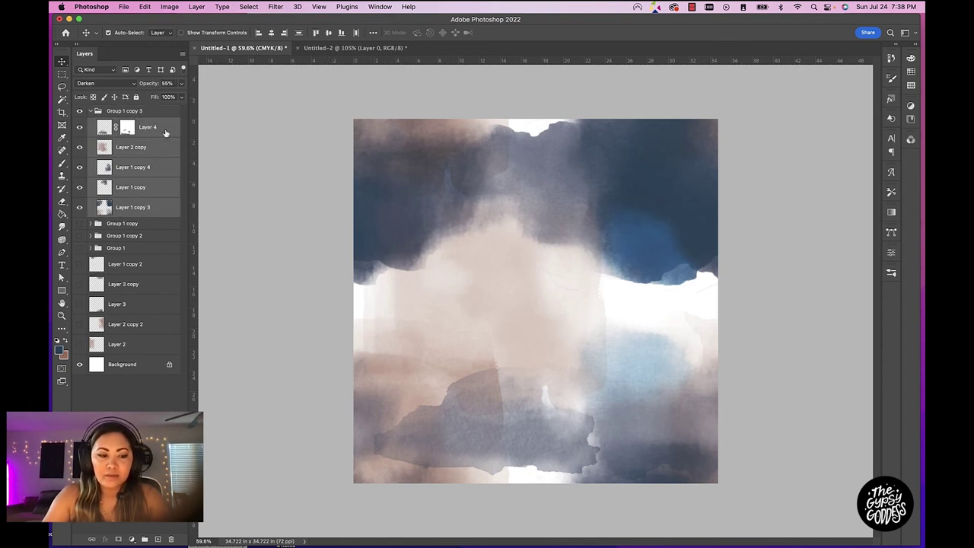
pyautogui.rightClick(166, 131)
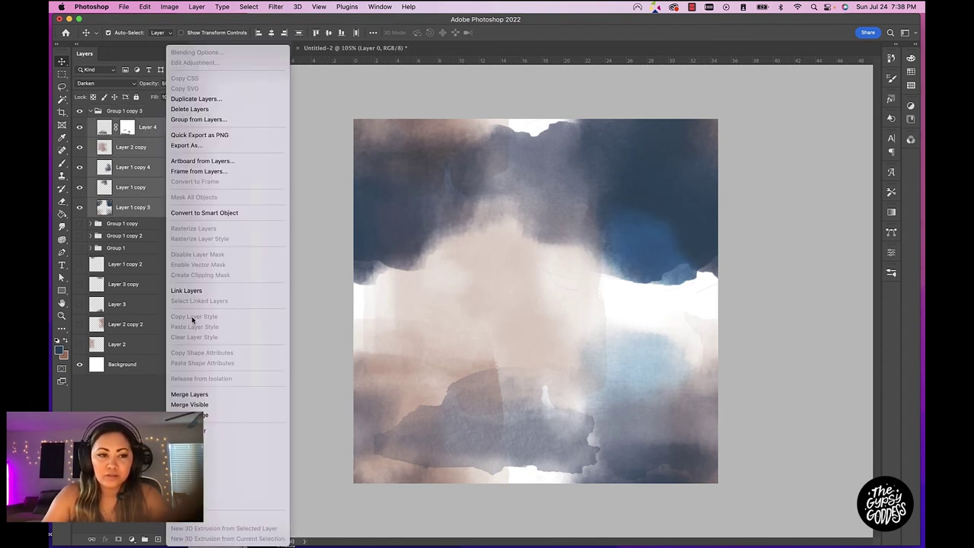
# Merge Group 1 copy 3's layers into one Layer 4 and define the tile as a pattern under the default name.
pyautogui.click(190, 394)
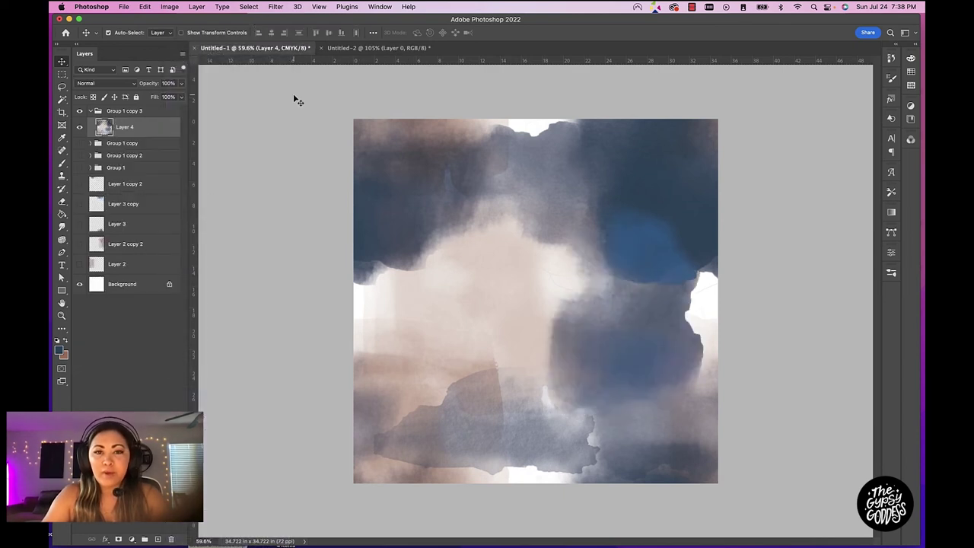
pyautogui.click(143, 7)
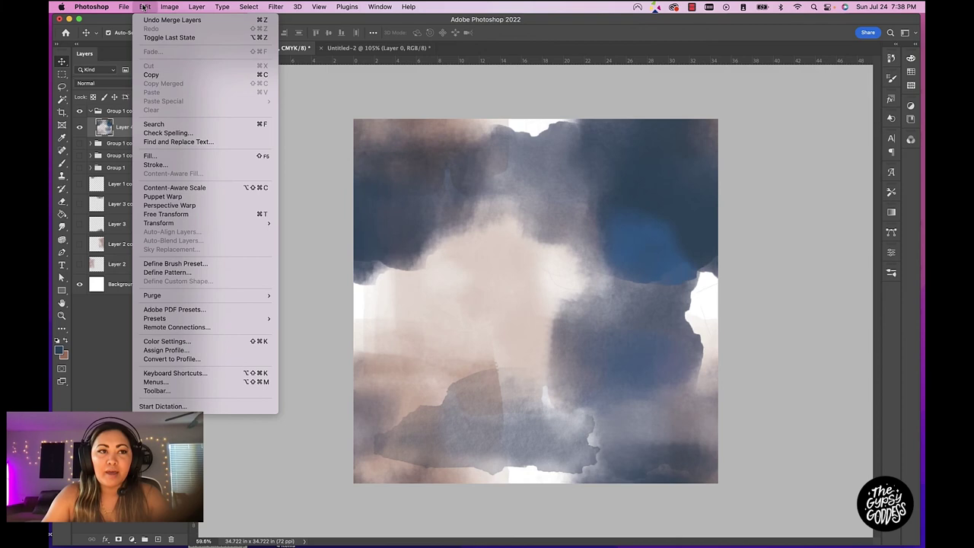
pyautogui.click(168, 272)
pyautogui.press('Return')
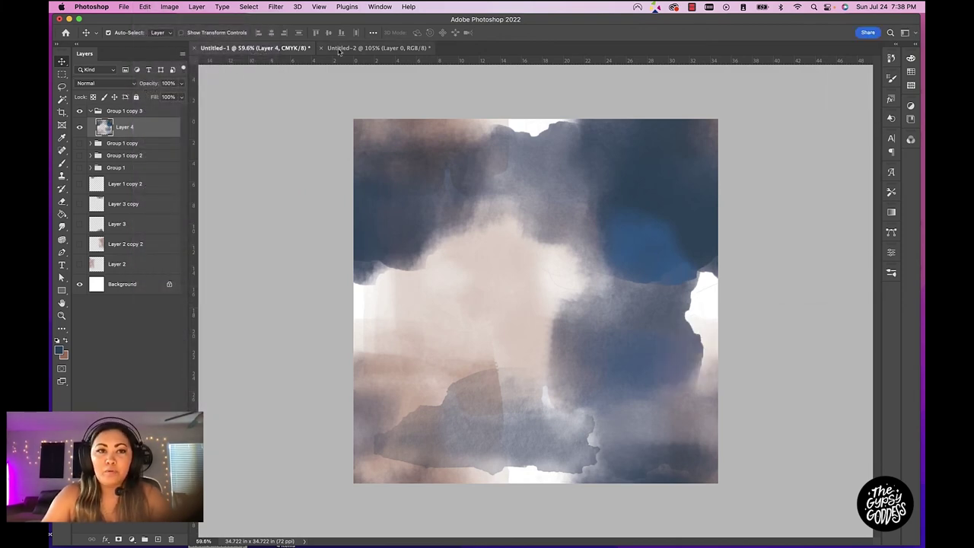
pyautogui.click(378, 48)
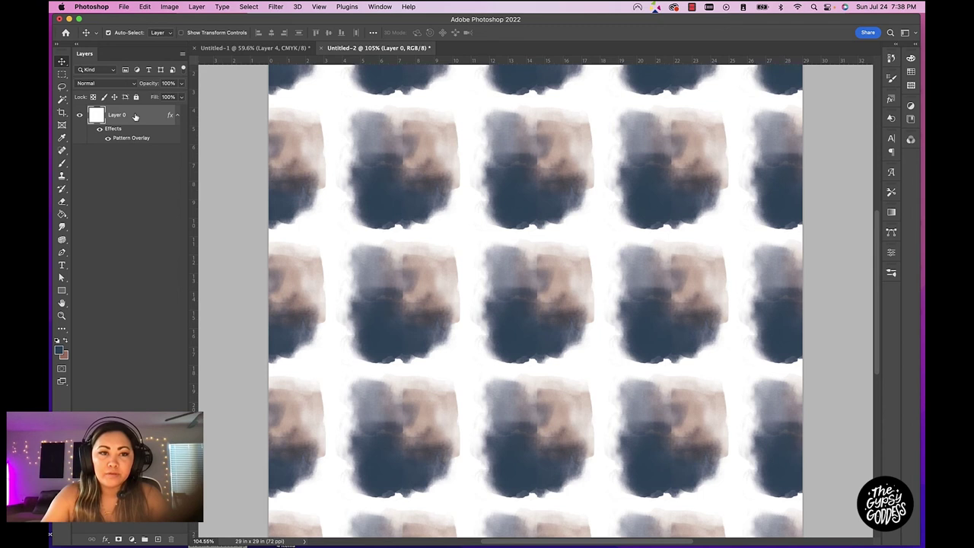
# Give Layer 0's Pattern Overlay in Untitled-2 the newest watercolor pattern, then return to Untitled-1.
pyautogui.doubleClick(110, 138)
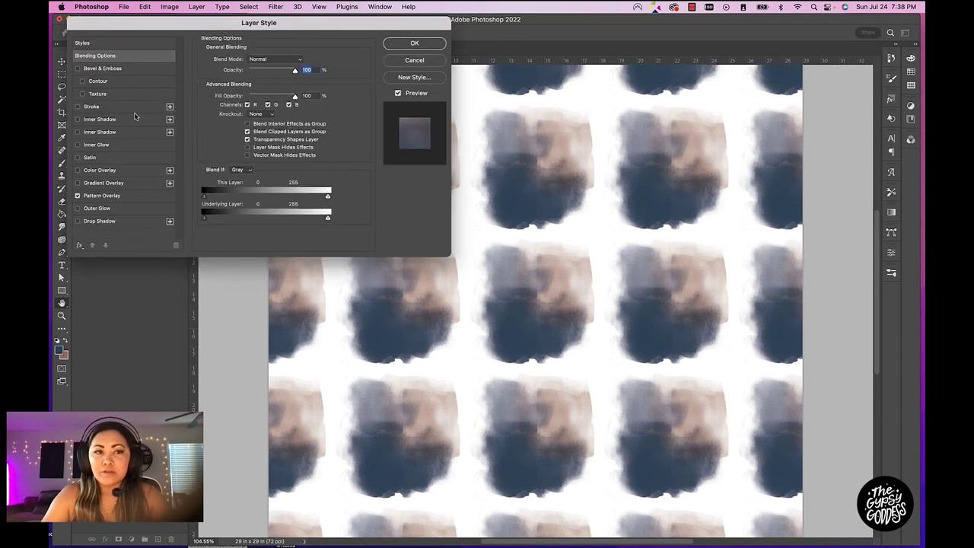
pyautogui.click(102, 197)
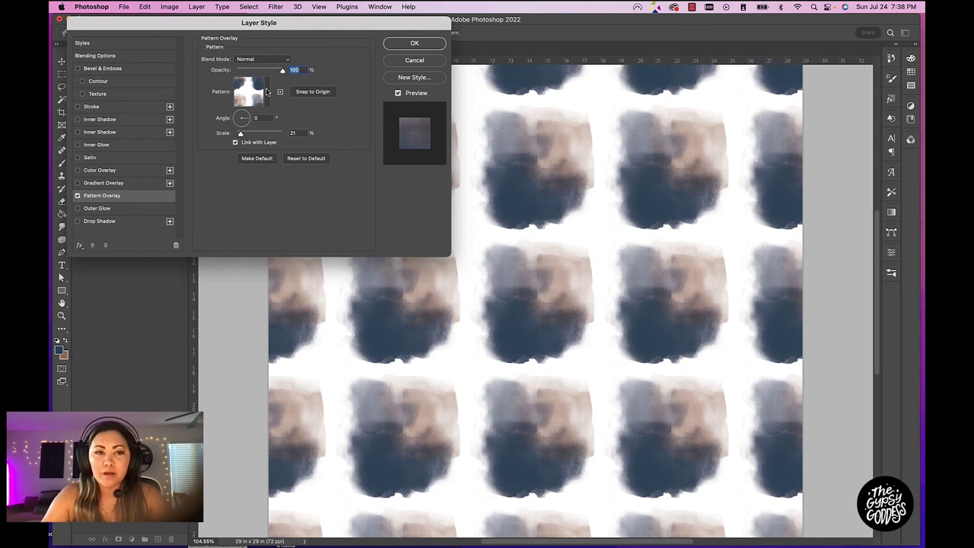
pyautogui.click(266, 92)
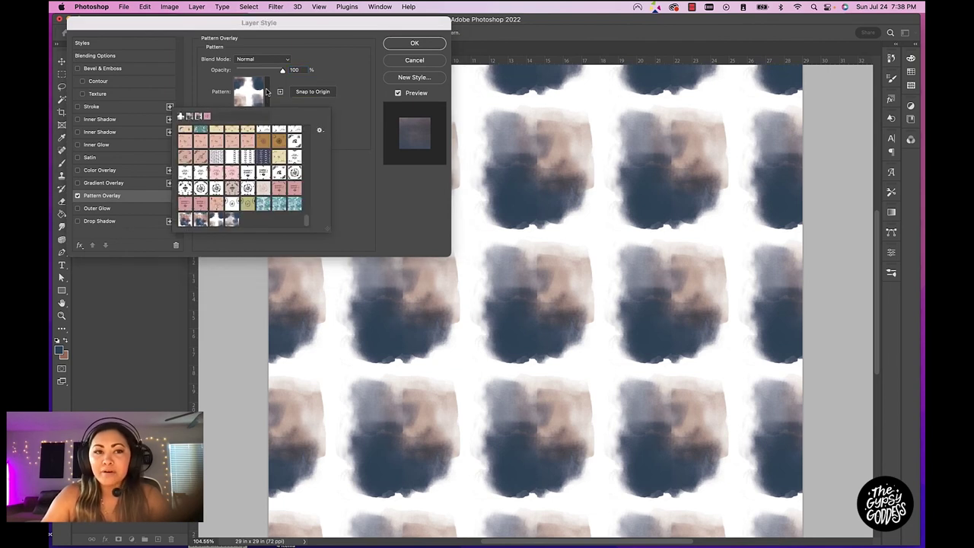
pyautogui.click(231, 220)
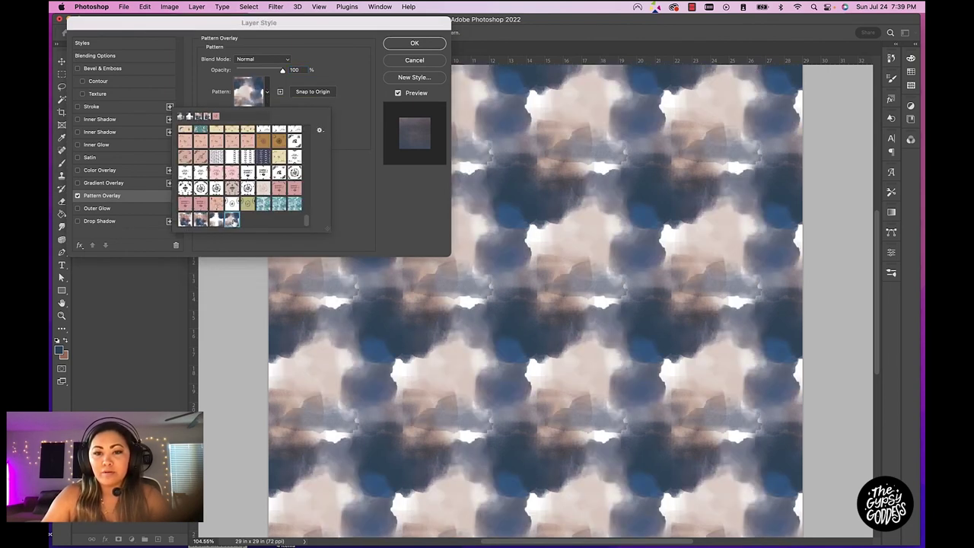
pyautogui.click(408, 44)
pyautogui.scroll(-5, 419, 261)
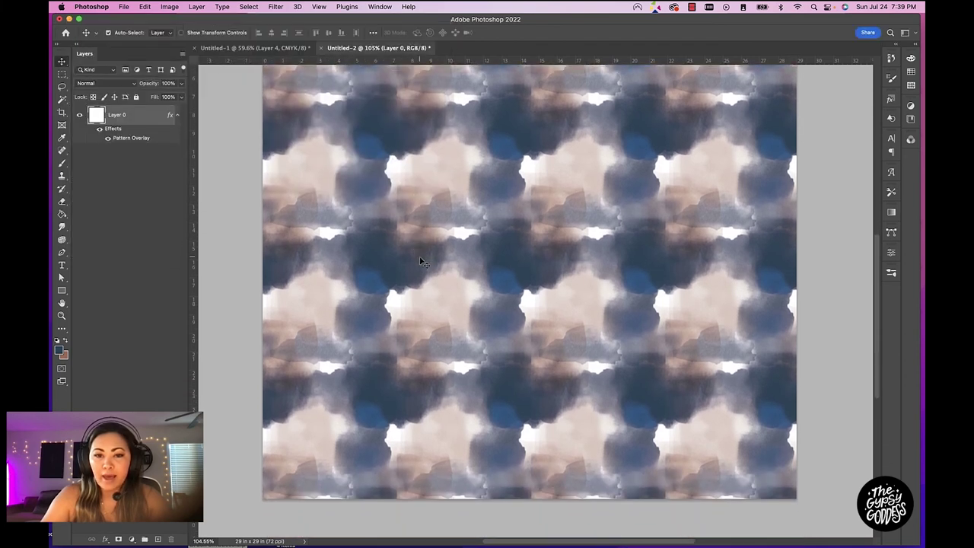
pyautogui.scroll(3, 439, 224)
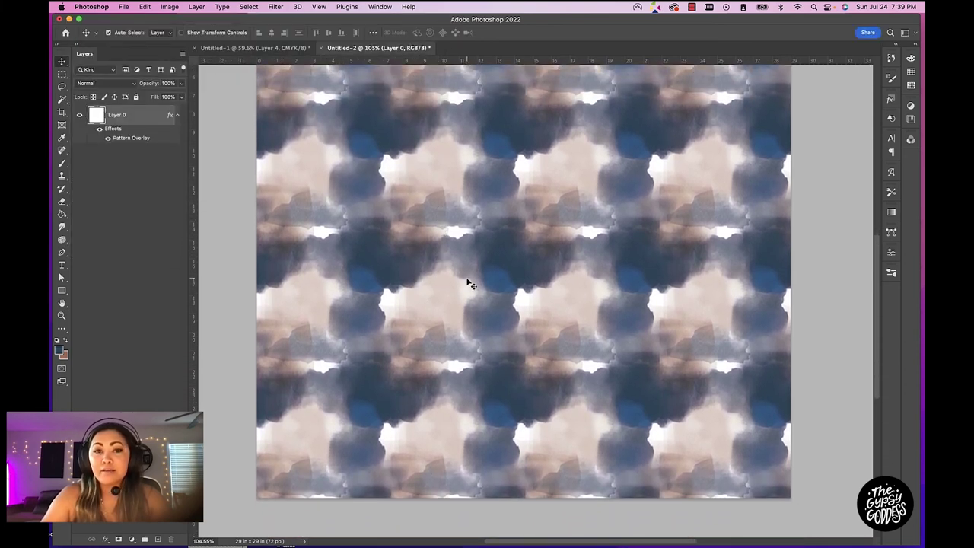
pyautogui.scroll(2, 468, 282)
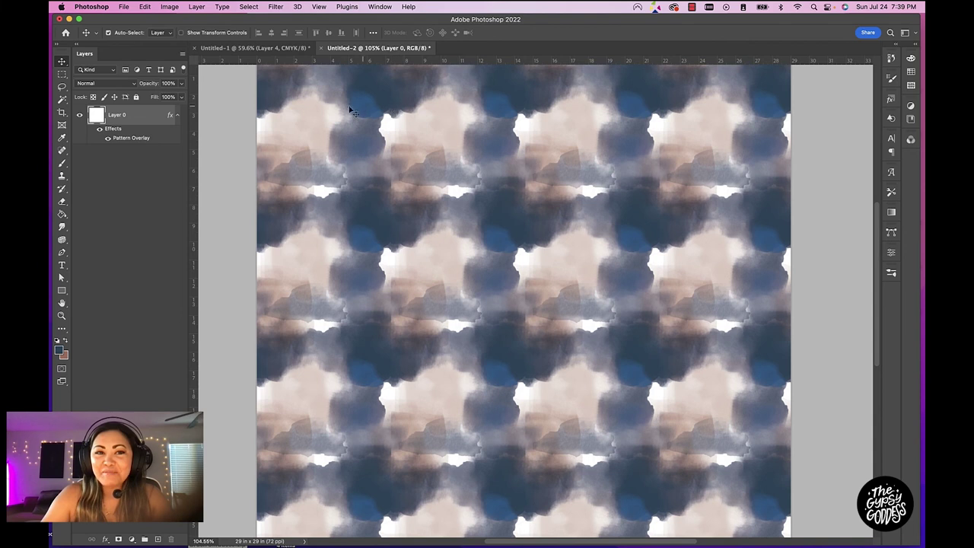
pyautogui.click(266, 48)
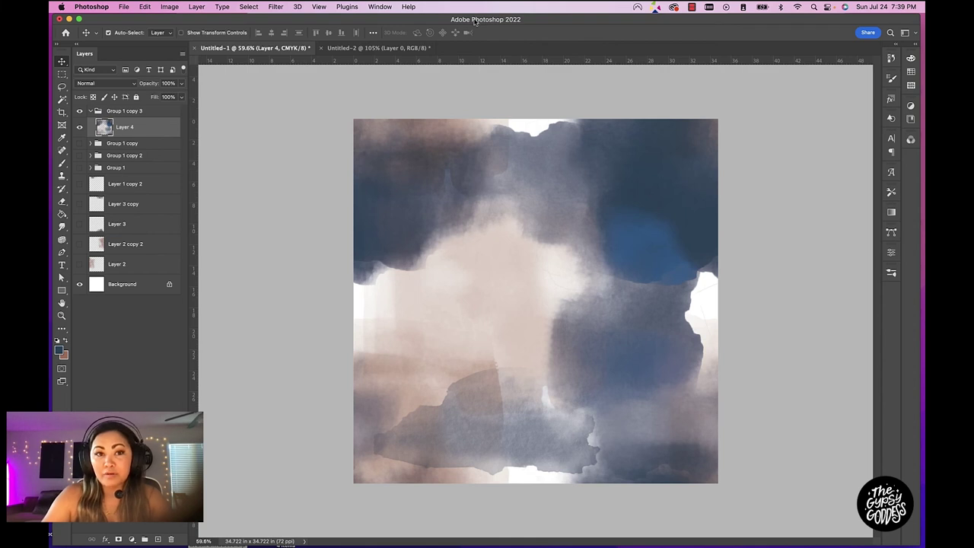
pyautogui.click(379, 48)
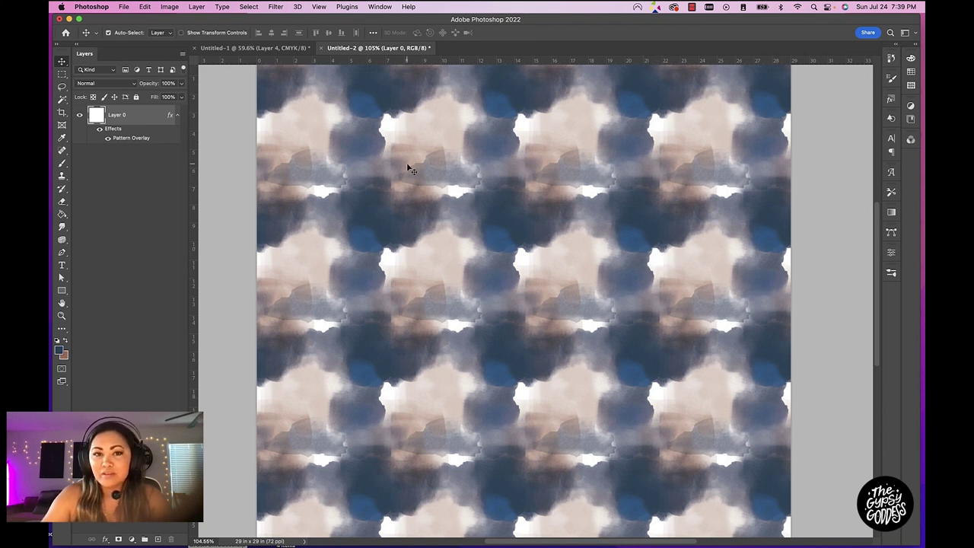
pyautogui.click(234, 48)
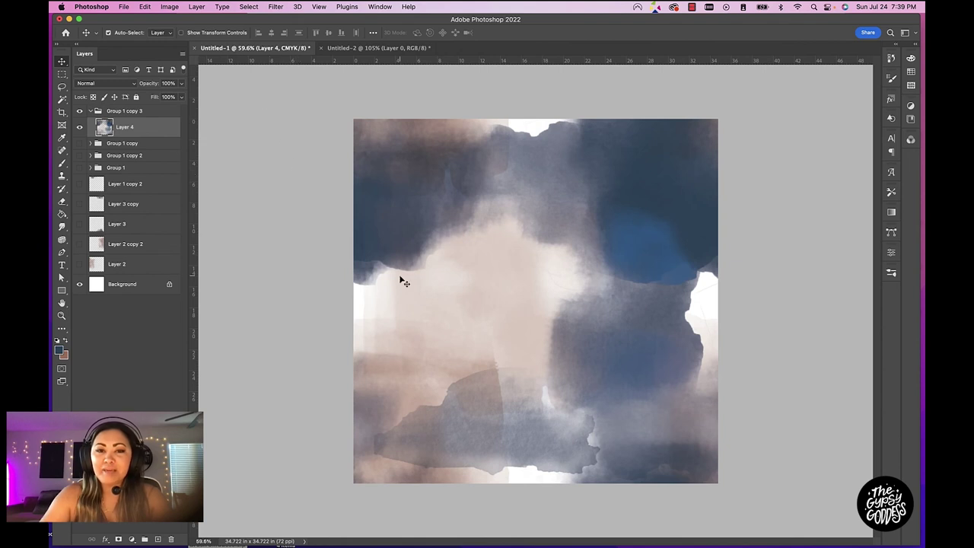